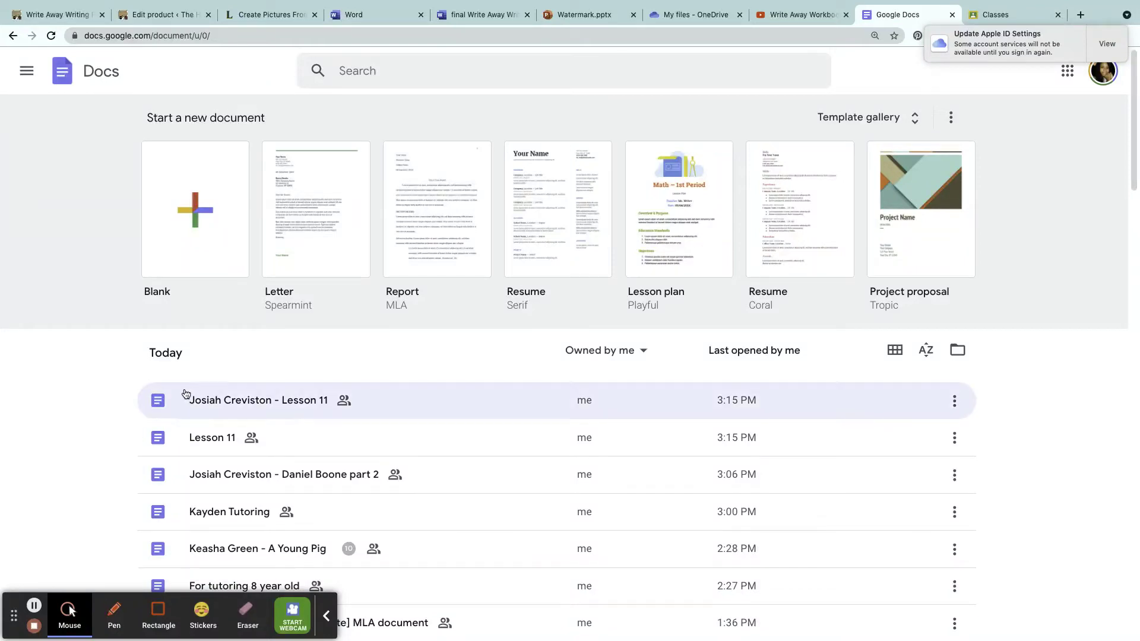
Create a blank document with the two lines 'Email' and 'Sign in'.
left_click(203, 240)
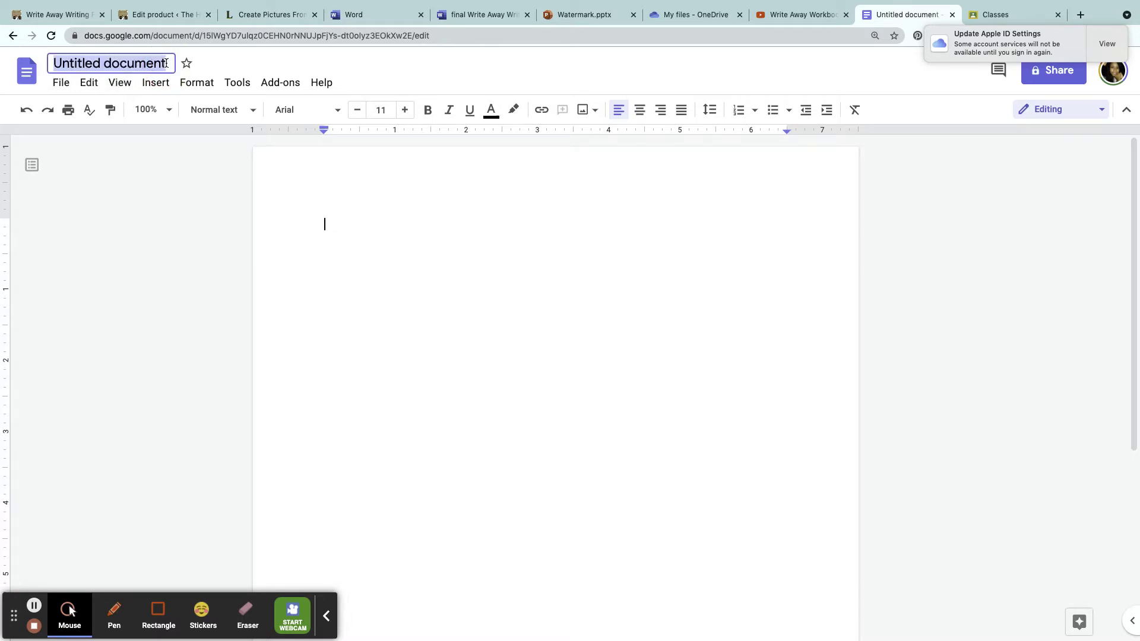
left_click(333, 220)
type("ema")
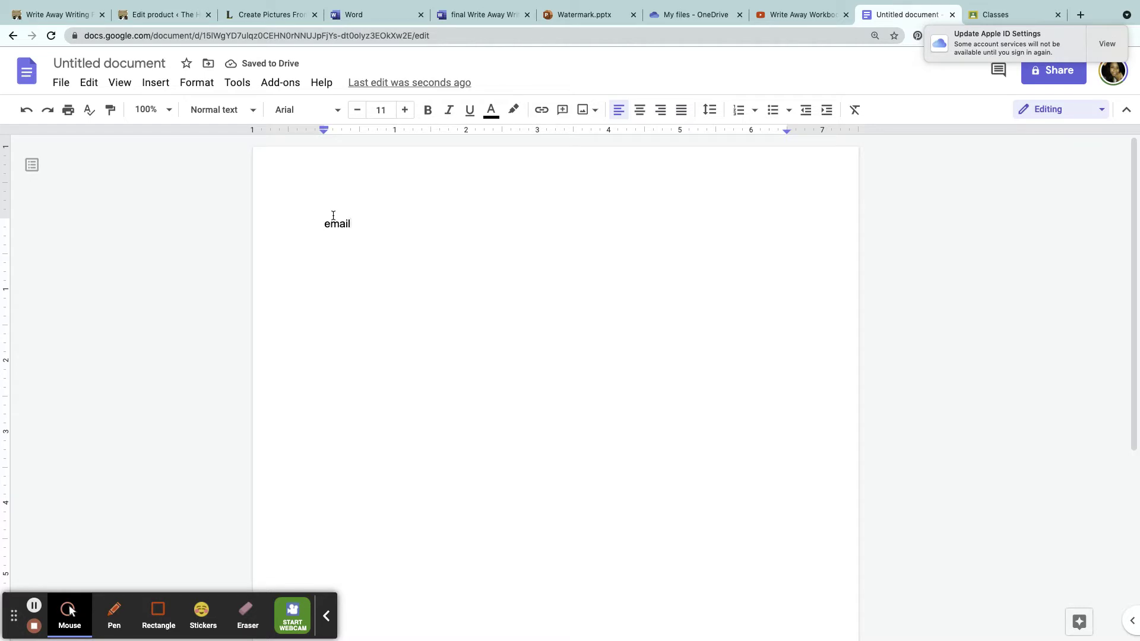
type("il")
key("Return")
type("Sign in")
left_click(385, 17)
scroll(382, 496, "down", 6)
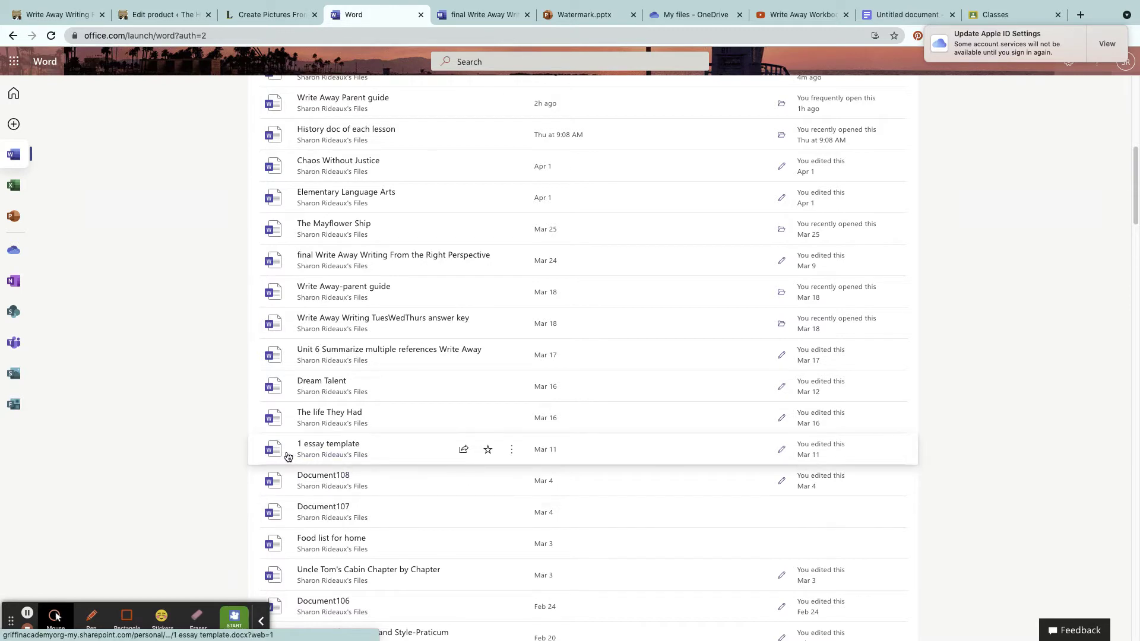
left_click(321, 450)
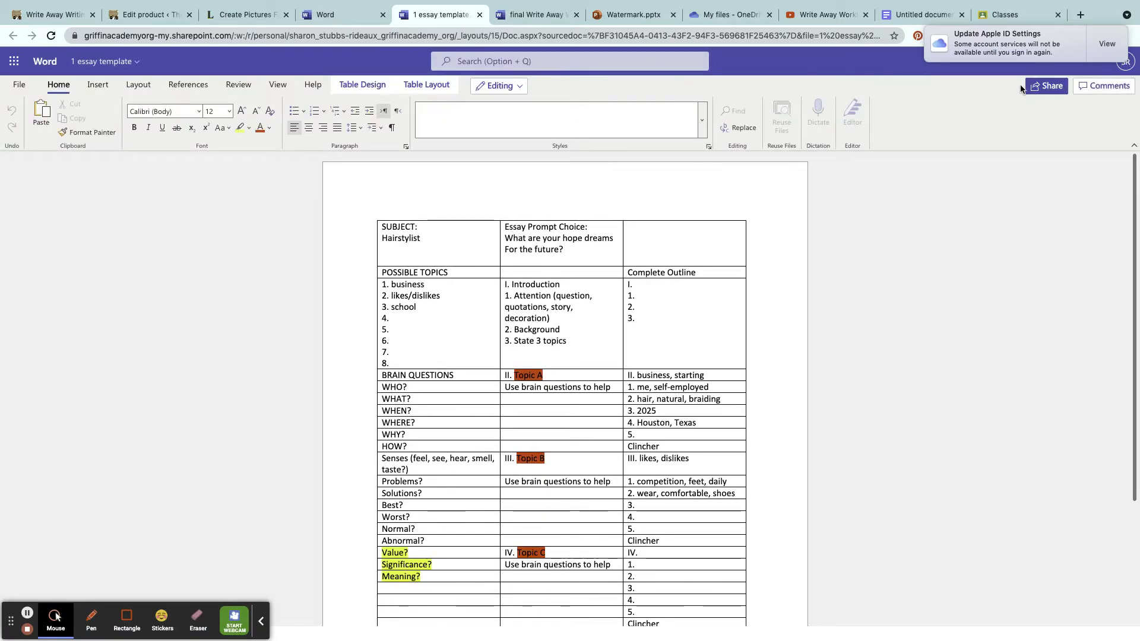
left_click(243, 86)
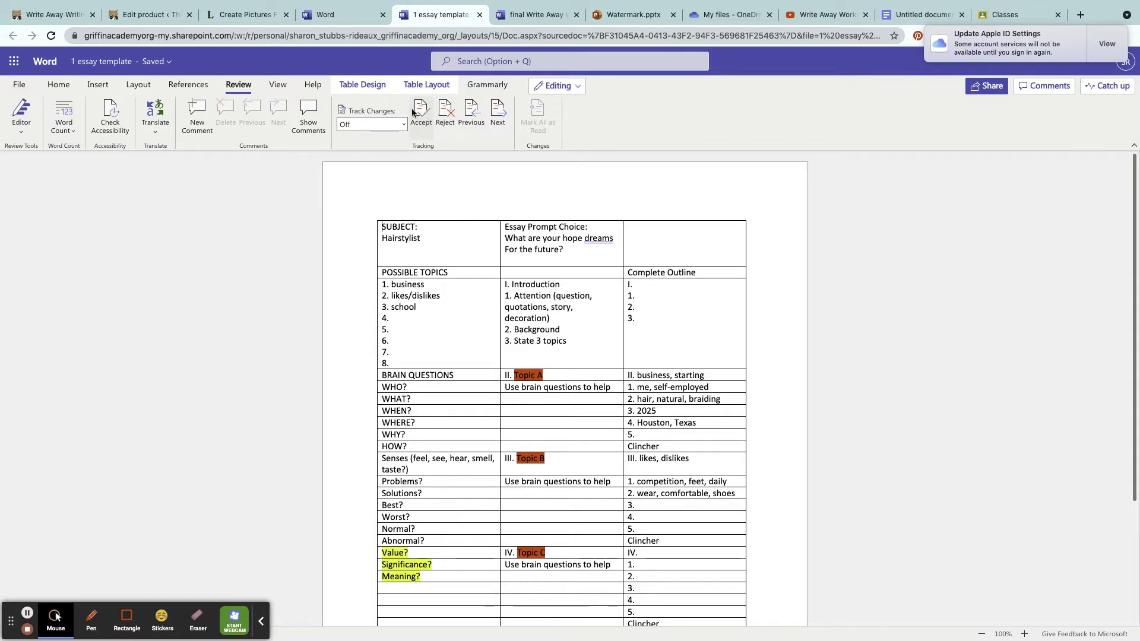
left_click(910, 16)
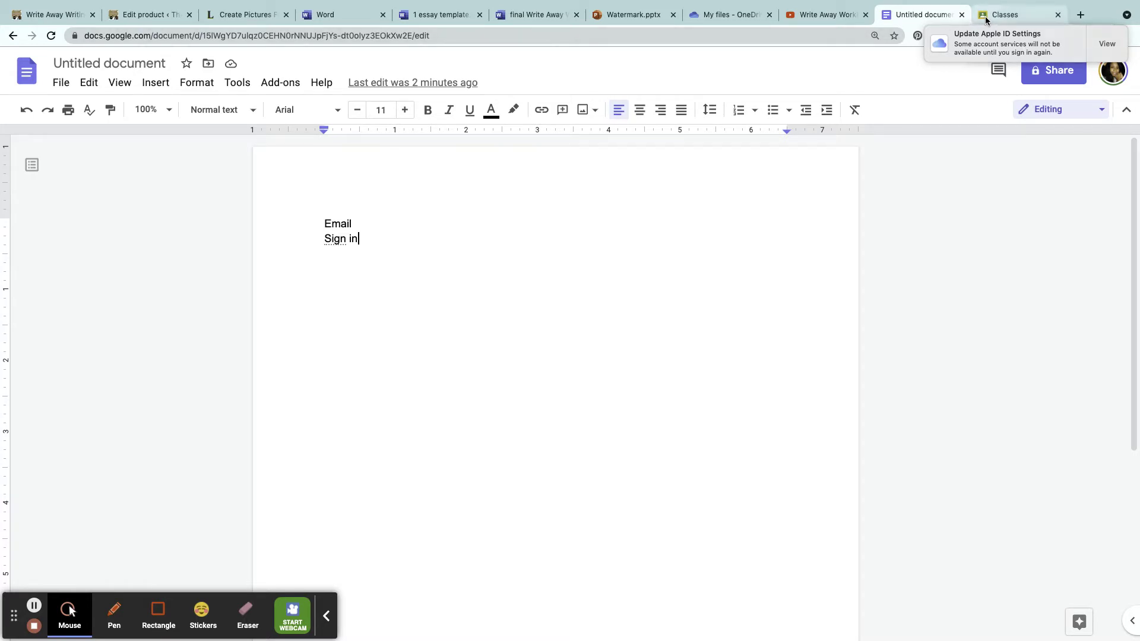
left_click(1003, 15)
Open the US History Semester 2 class and its Lesson 26 assignment's student work.
scroll(608, 351, "up", 3)
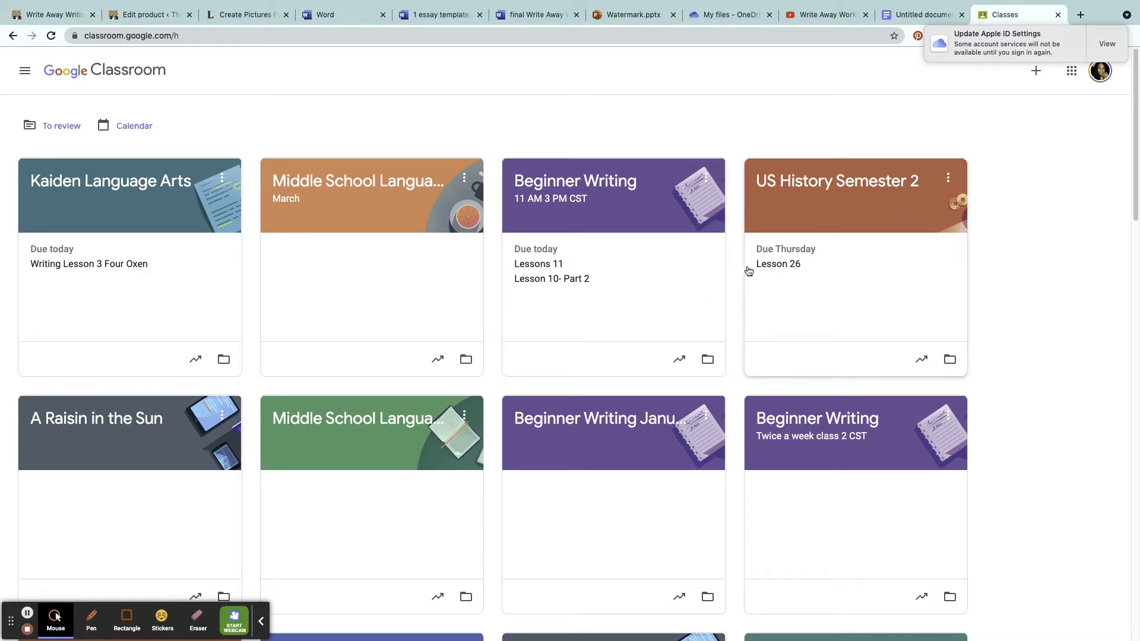
left_click(808, 189)
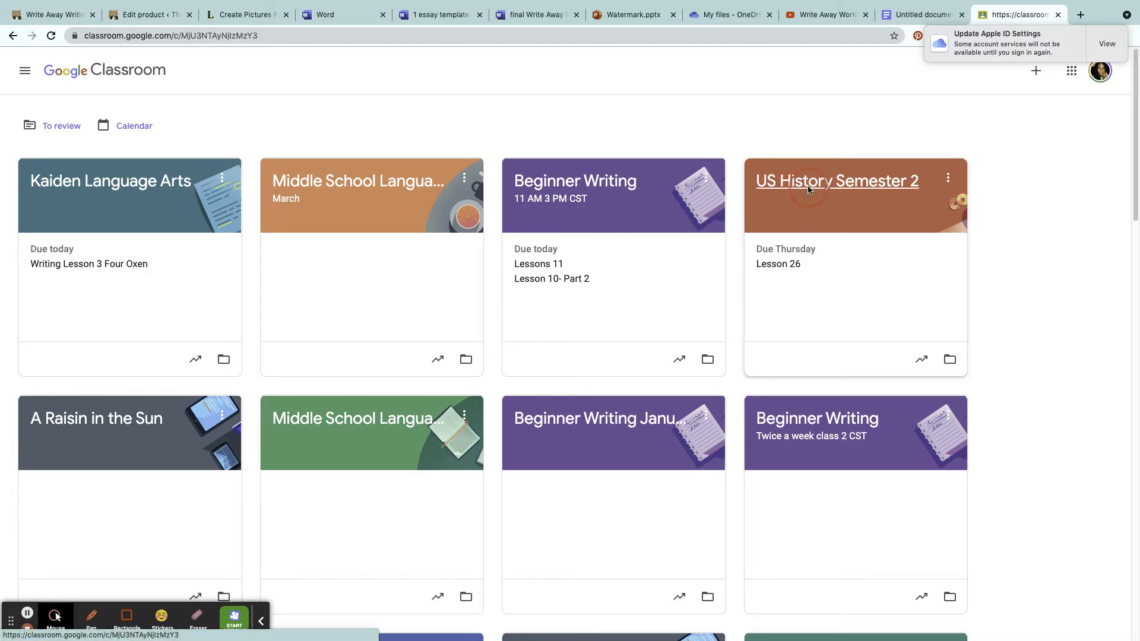
scroll(546, 415, "down", 10)
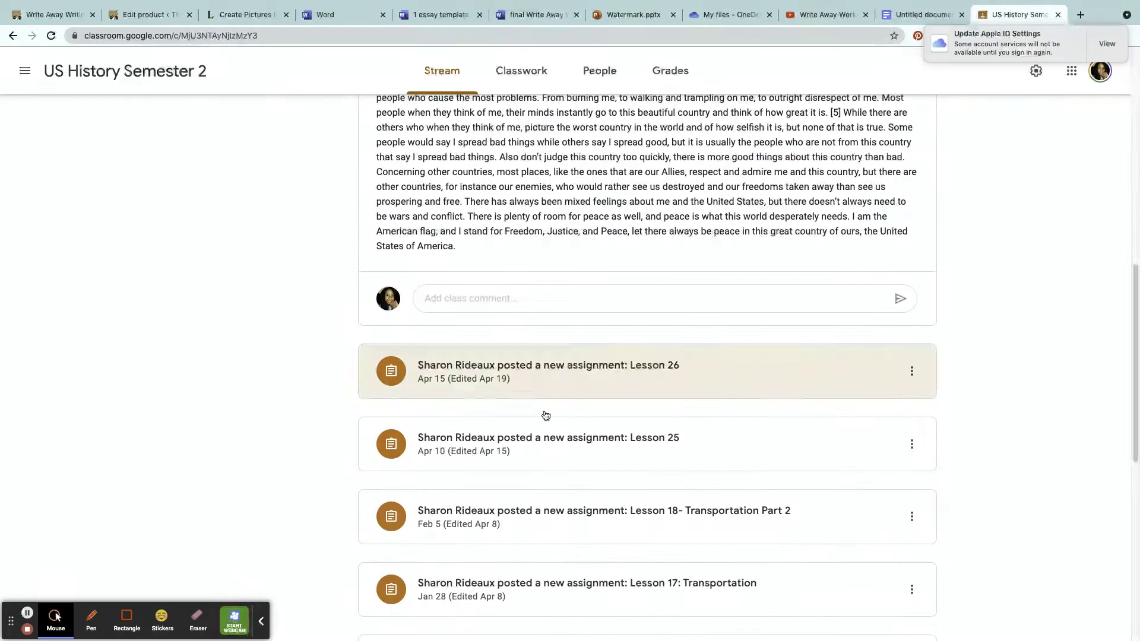
left_click(584, 384)
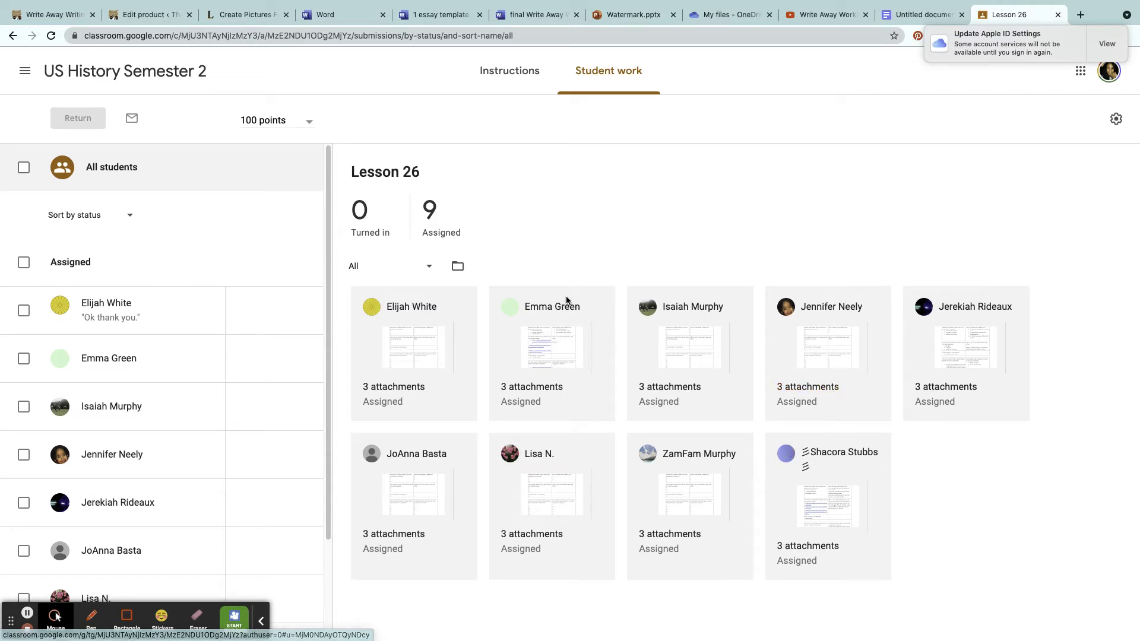
View the Lesson 26 instructions, return via the class stream and Classwork to the untitled Doc.
left_click(514, 70)
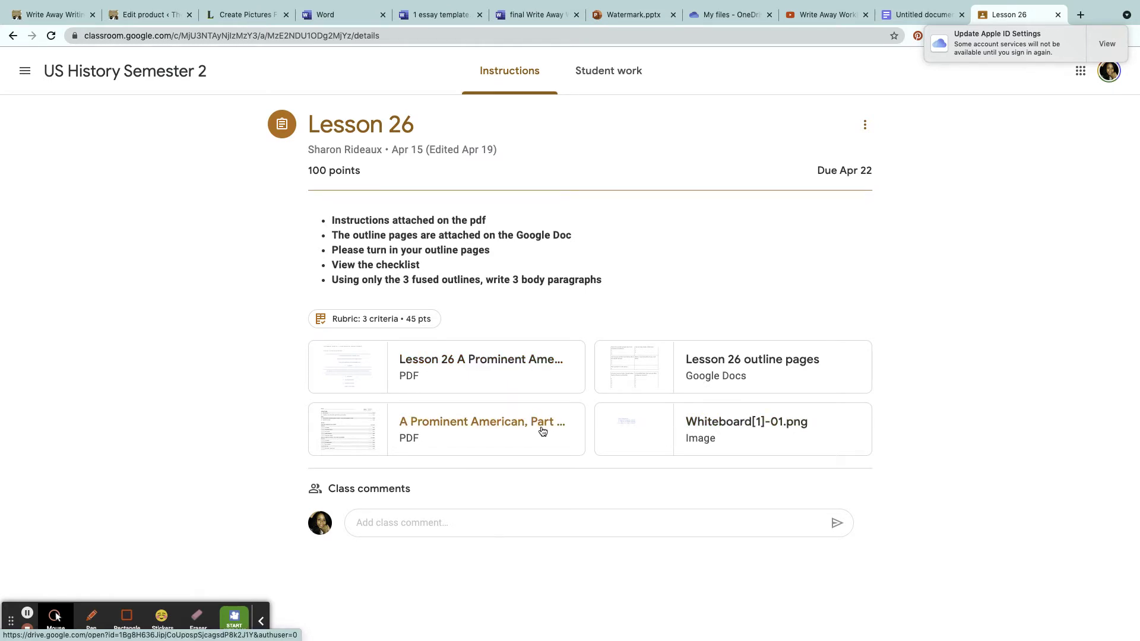
left_click(177, 74)
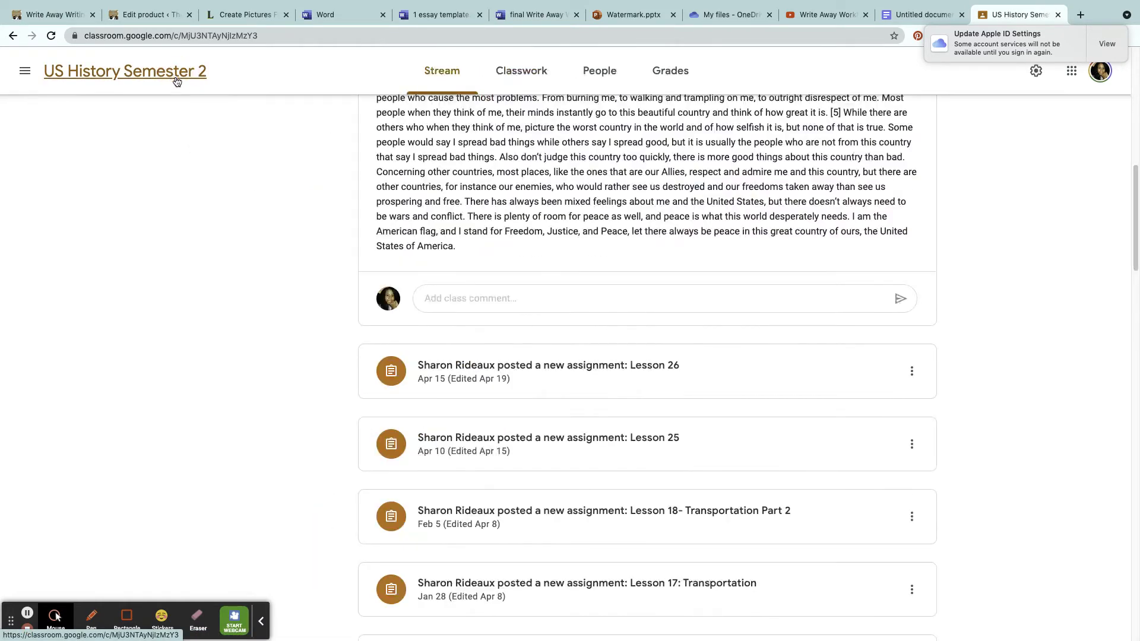
scroll(485, 316, "up", 8)
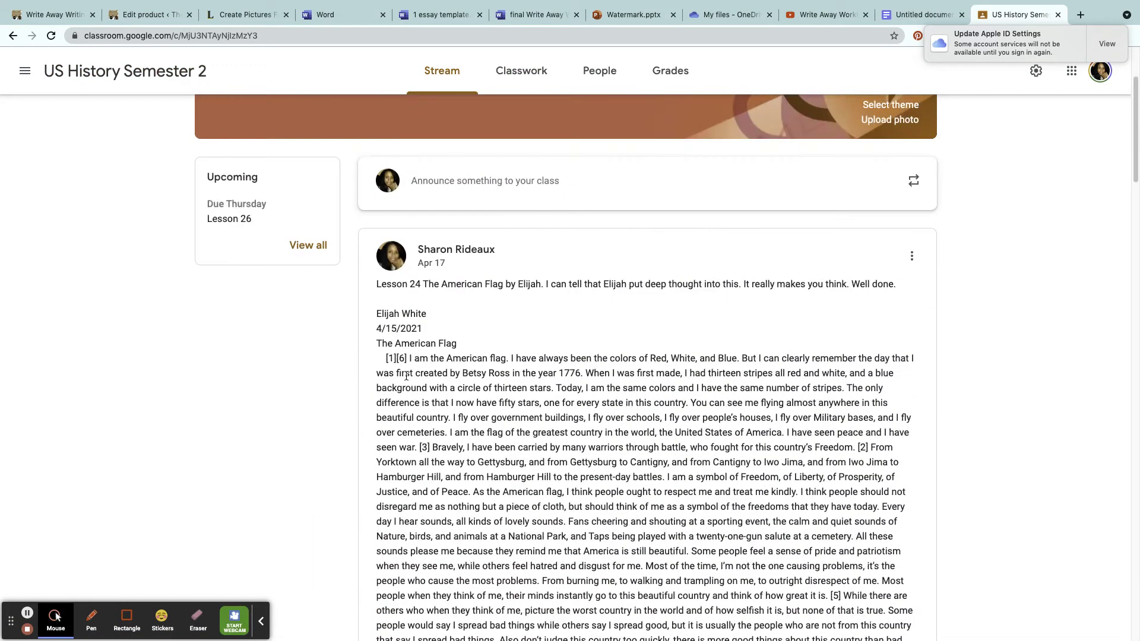
scroll(545, 491, "down", 8)
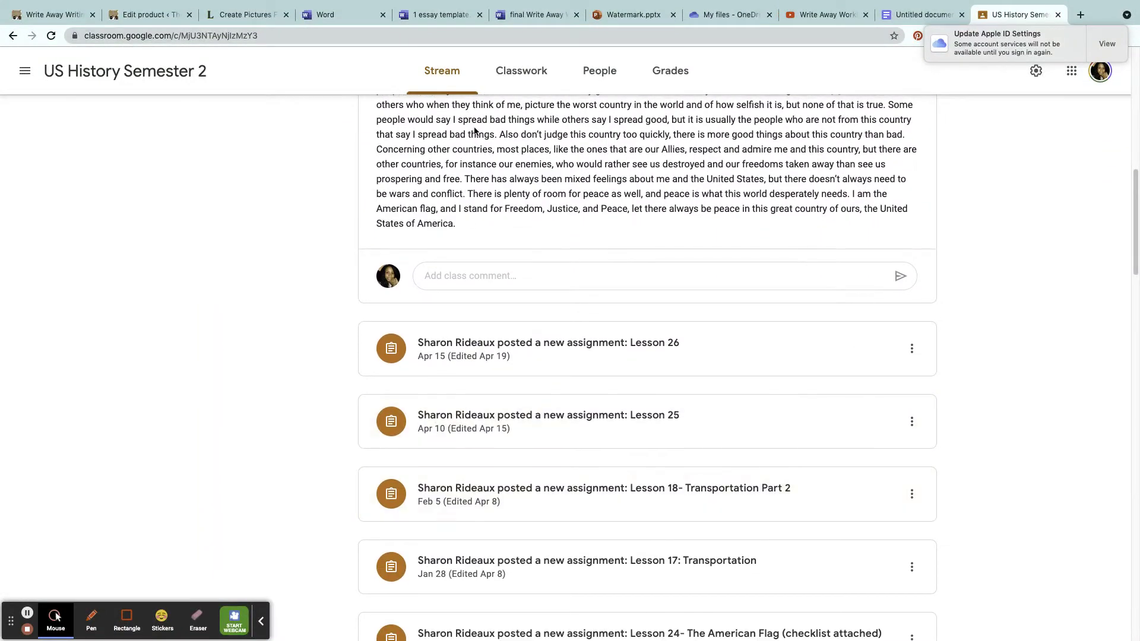
left_click(514, 86)
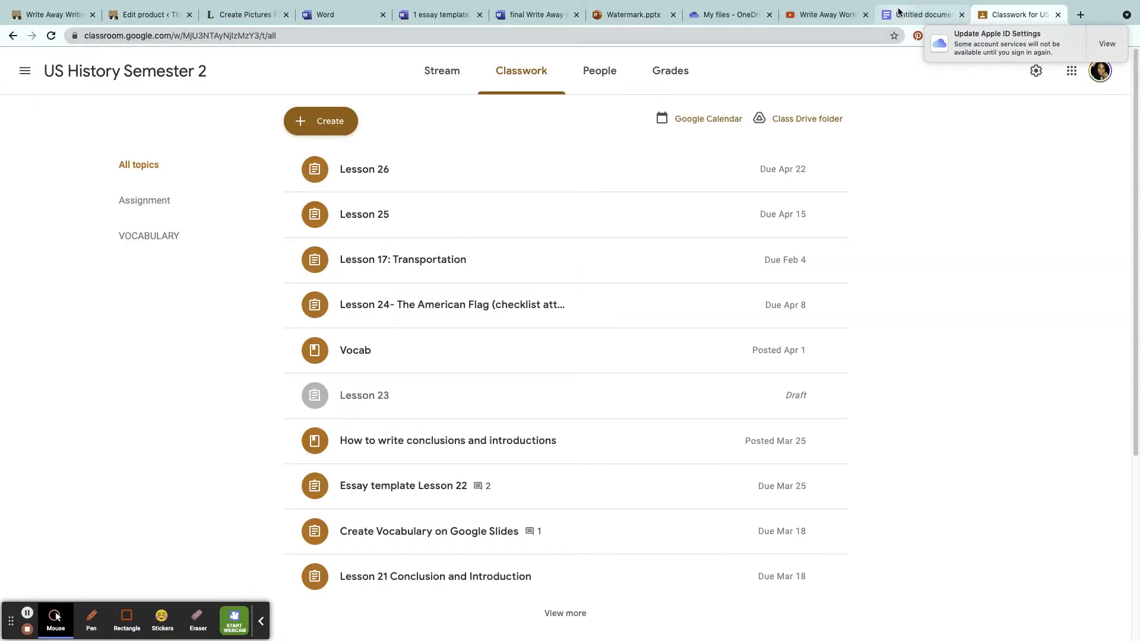
left_click(897, 15)
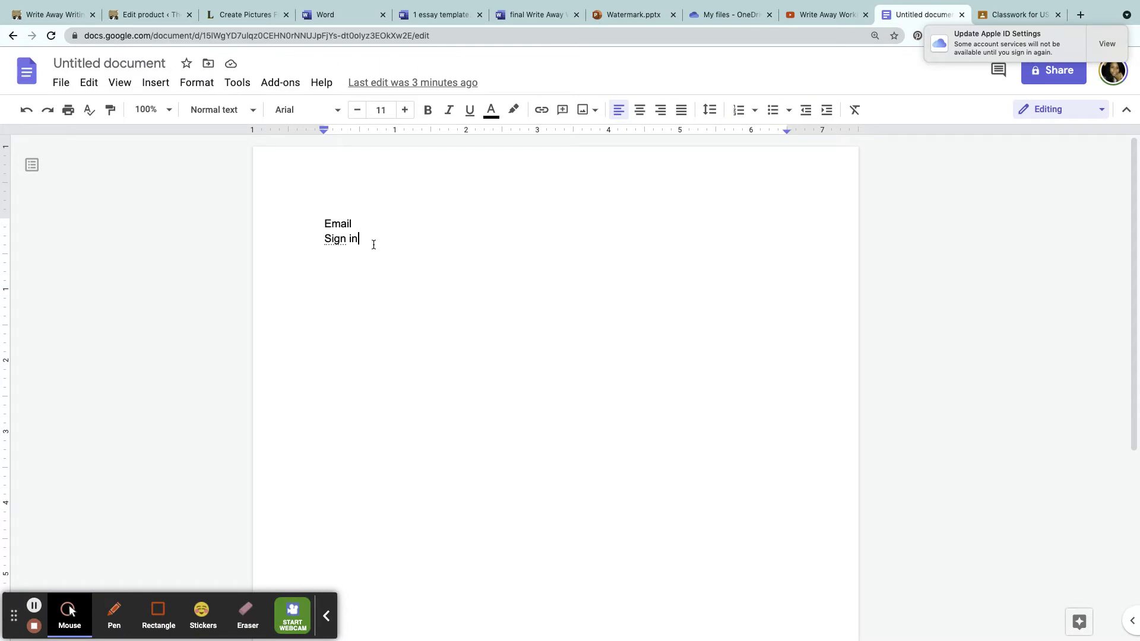
Switch to Suggesting mode and replace 'Sign in' with 'sign' on line two.
left_click(1050, 110)
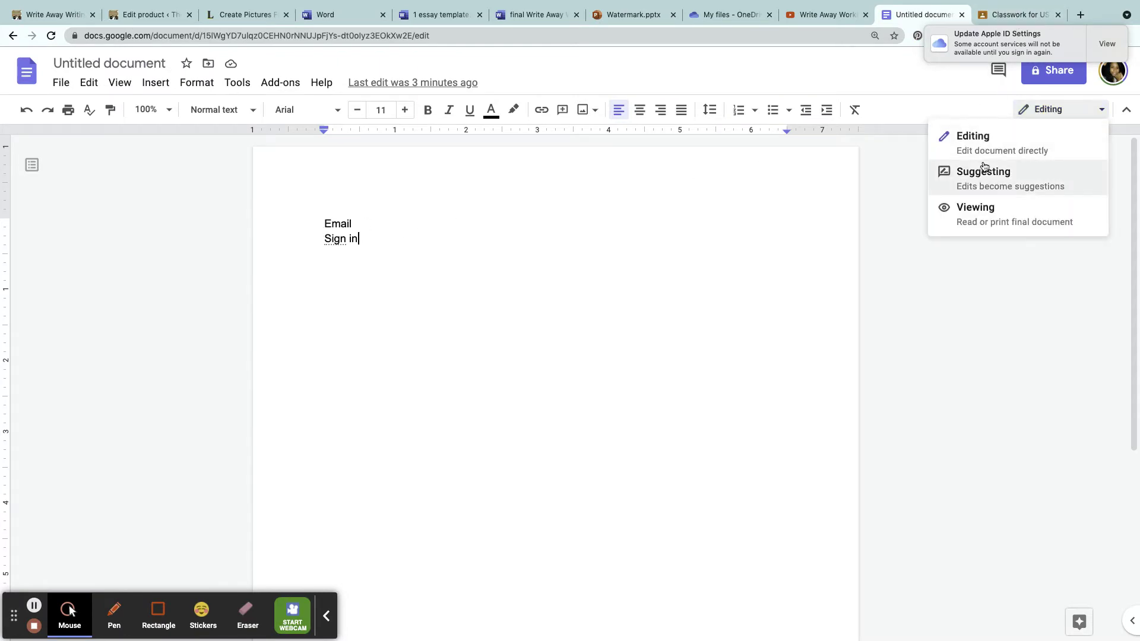
left_click(983, 183)
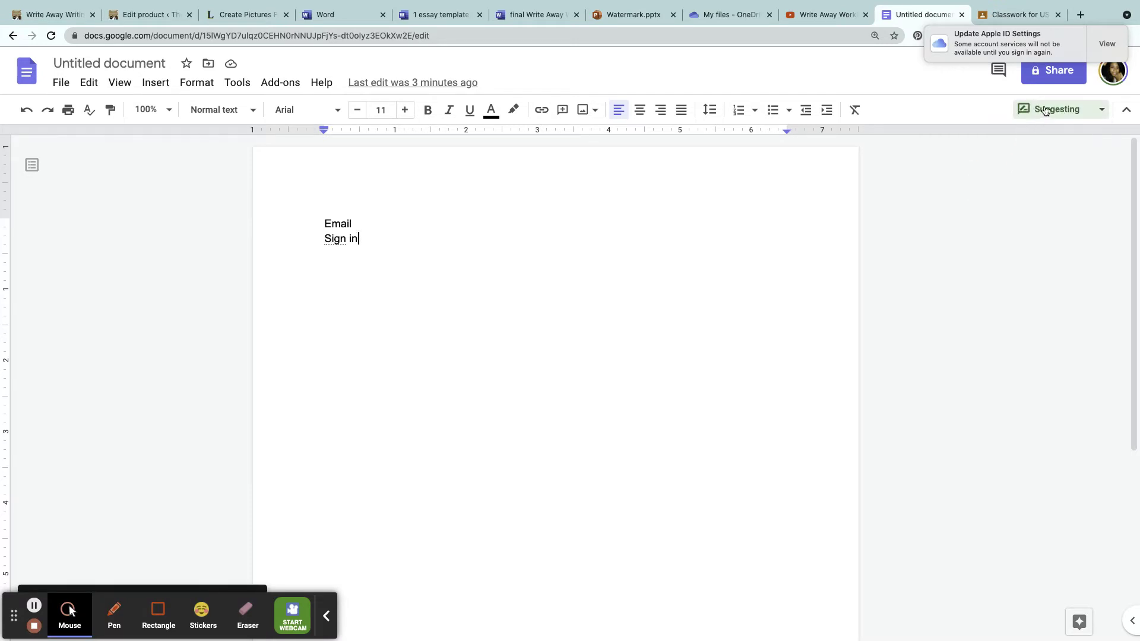
left_click(369, 246)
key("BackSpace")
key("BackSpace")
key("BackSpace")
key("BackSpace")
key("BackSpace")
key("BackSpace")
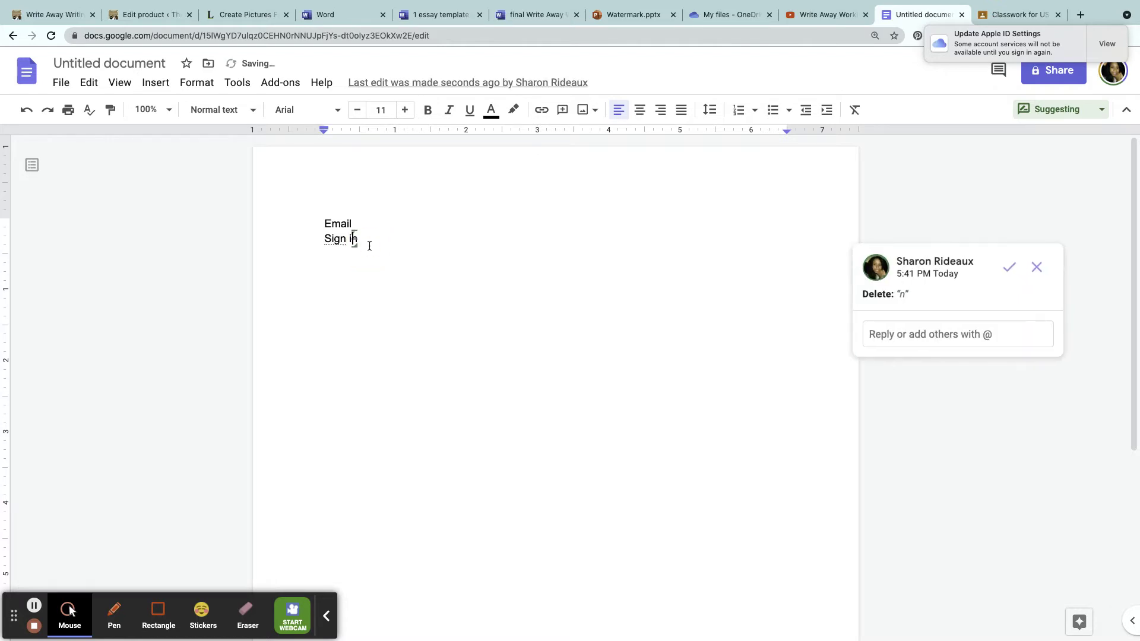
key("BackSpace")
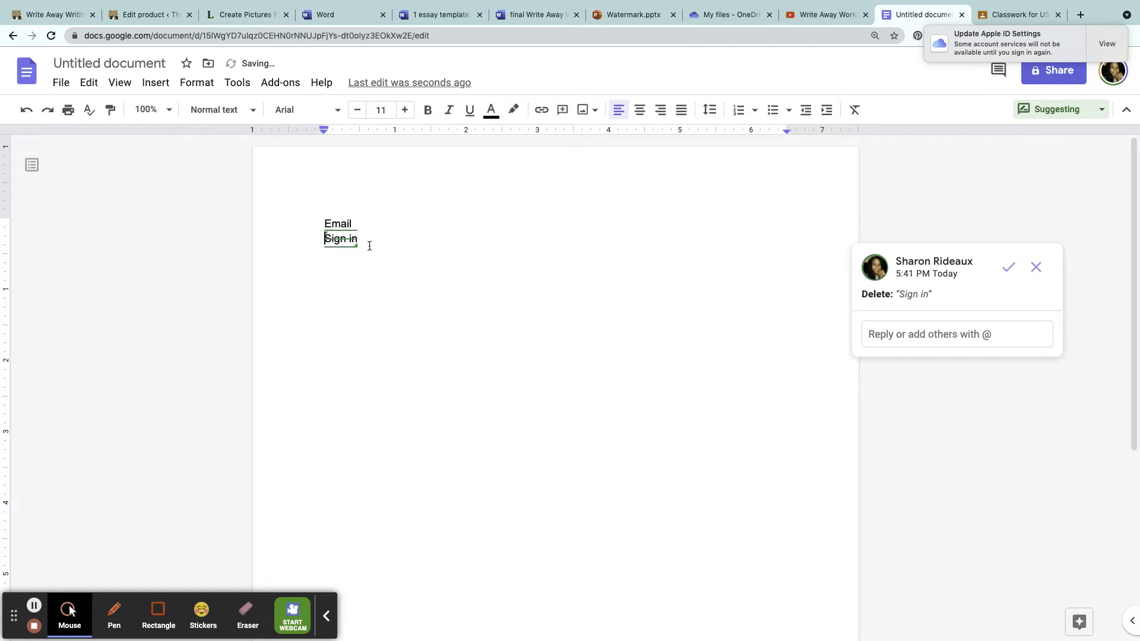
type("sign")
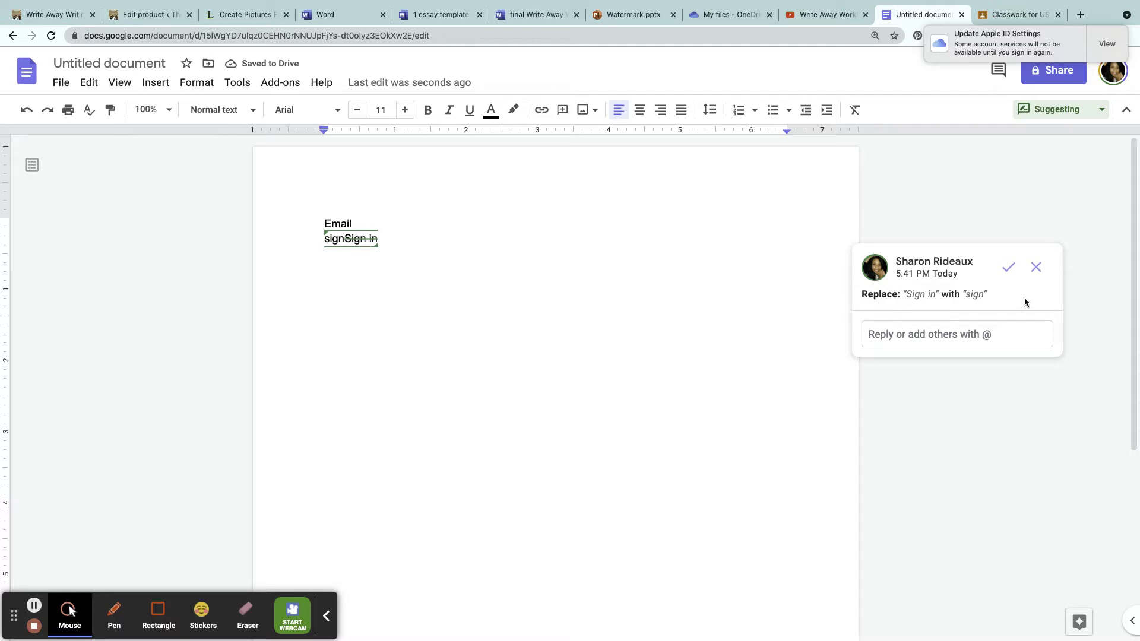
Reply 'spelled wrong' on the suggestion card.
left_click(912, 334)
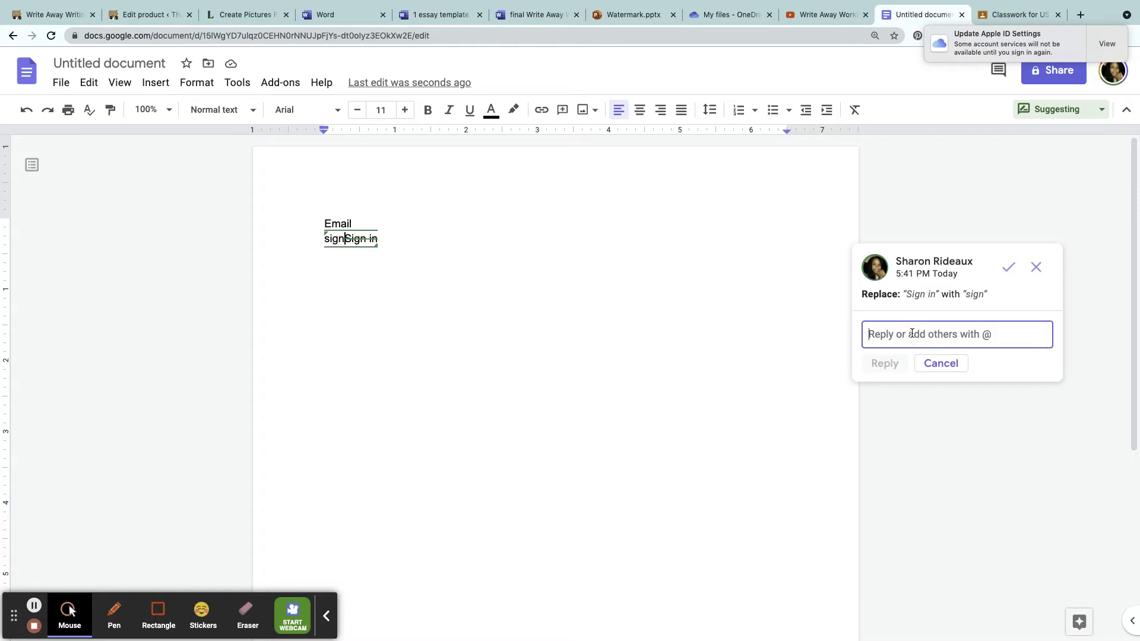
type("spe")
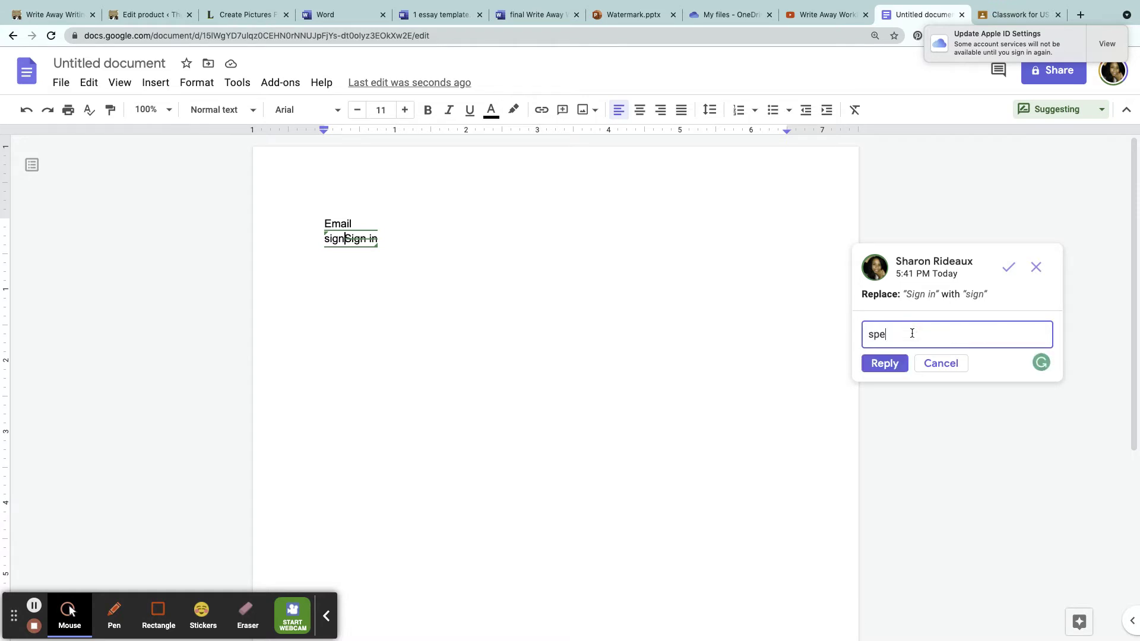
type("lled wrong")
left_click(889, 363)
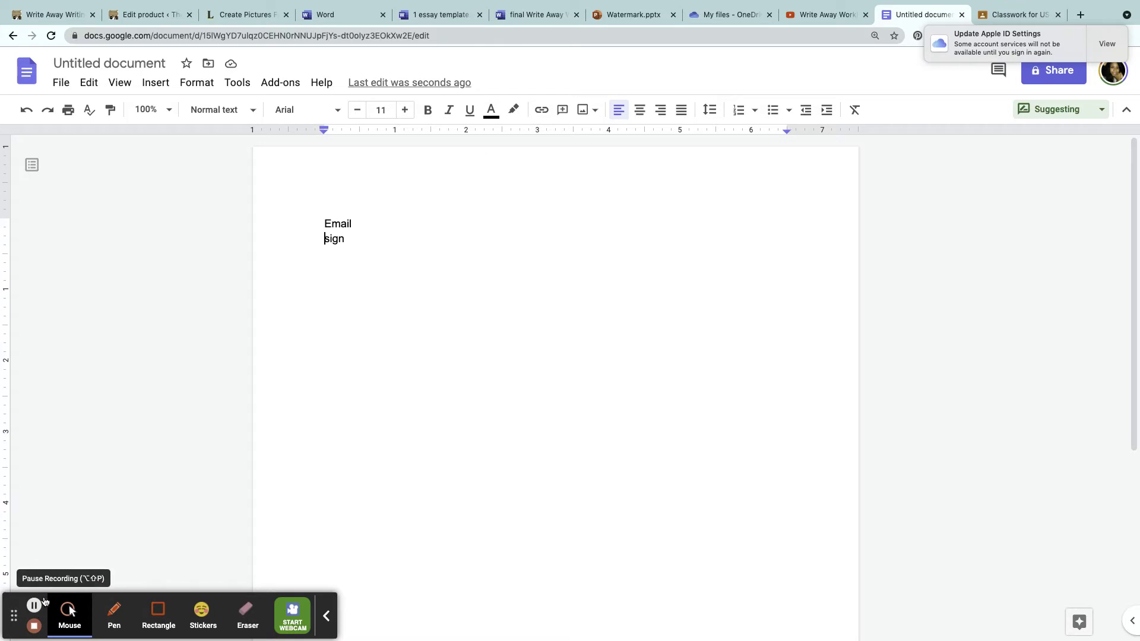
left_click(346, 245)
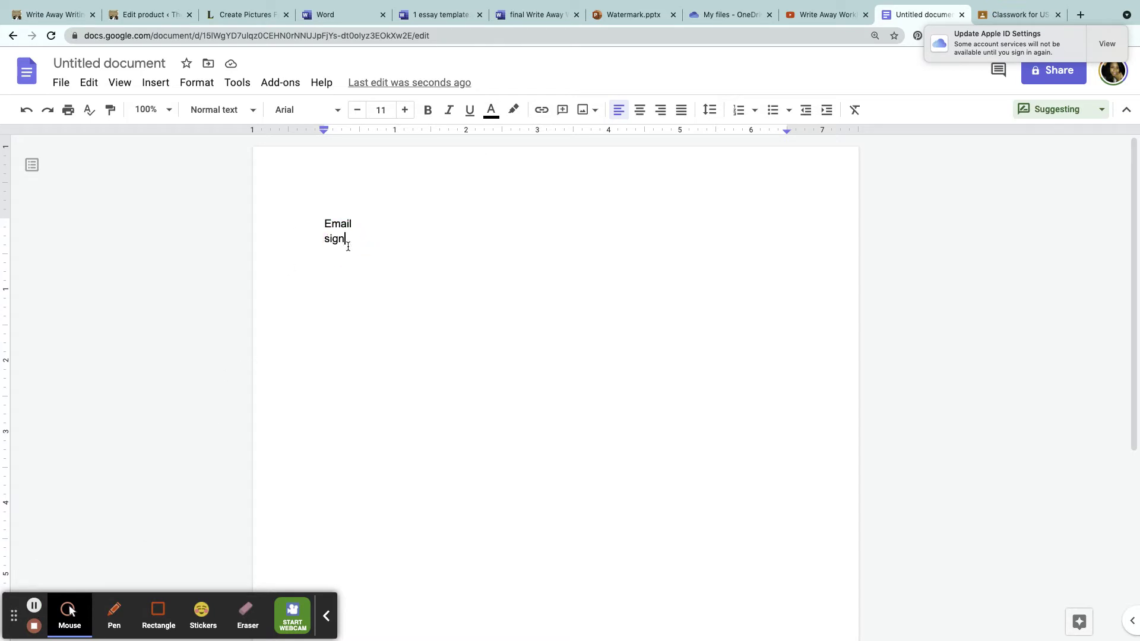
Insert four arrow symbols after 'sign' from Insert > Special characters.
left_click(153, 88)
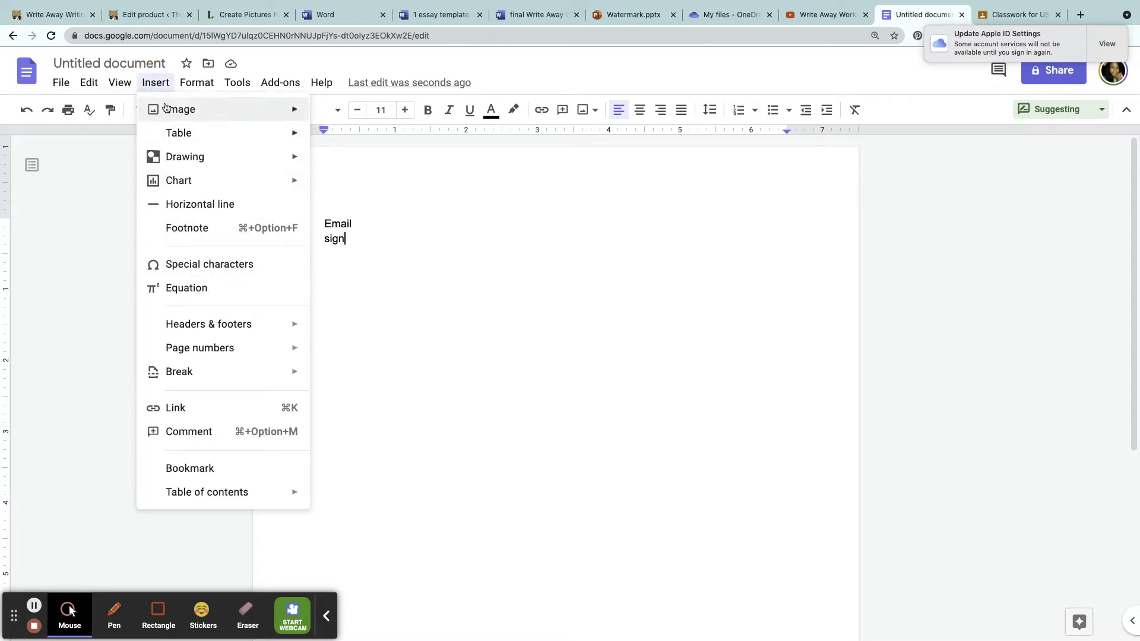
left_click(179, 276)
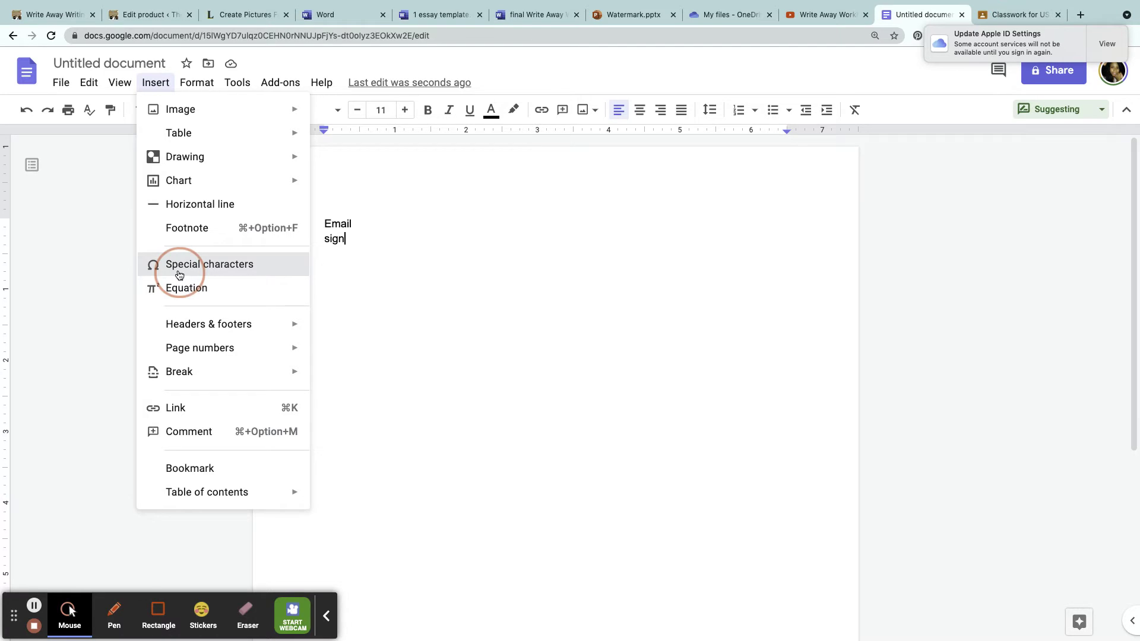
left_click(407, 415)
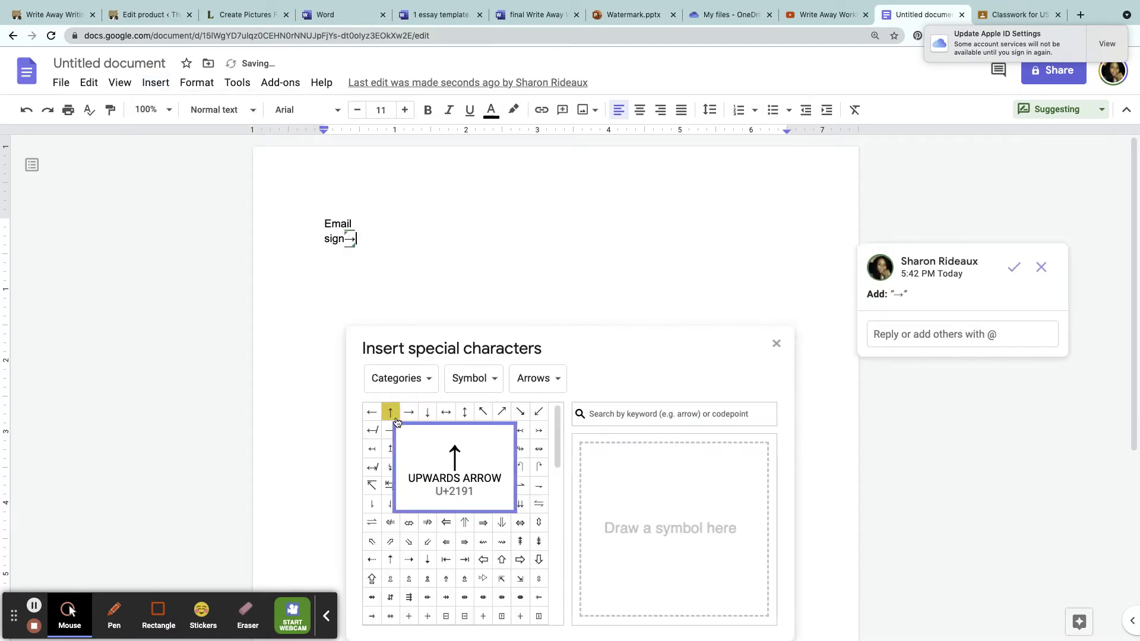
left_click(390, 412)
left_click(390, 429)
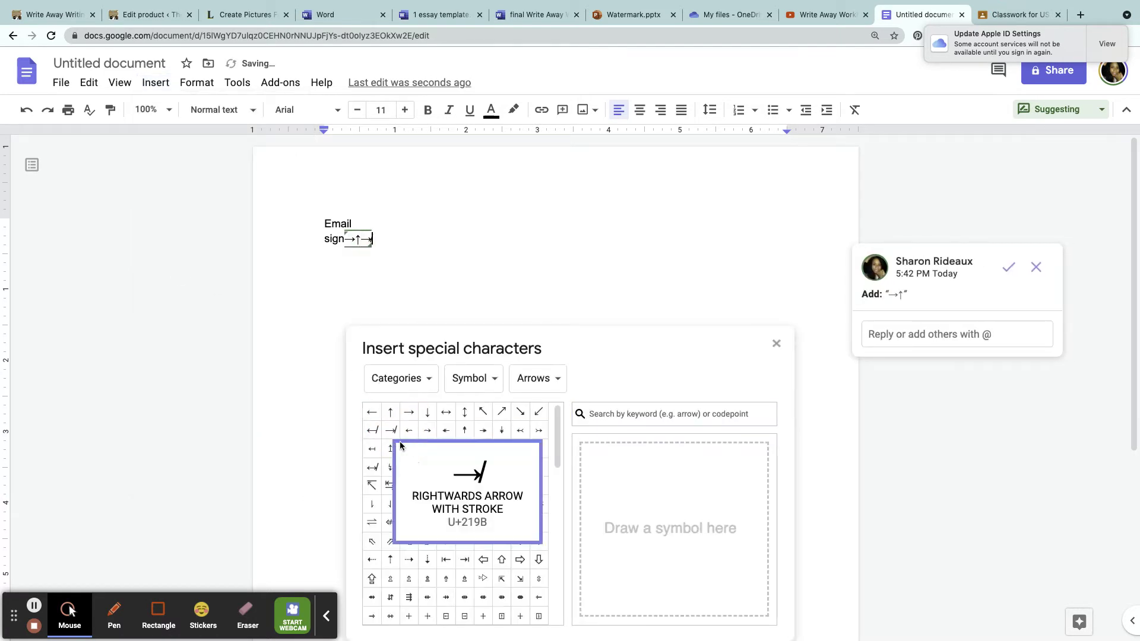
left_click(446, 430)
Add a happy emoji and a grinning-face emoji from a 'happy' search and a sketch, then close the picker.
left_click(625, 420)
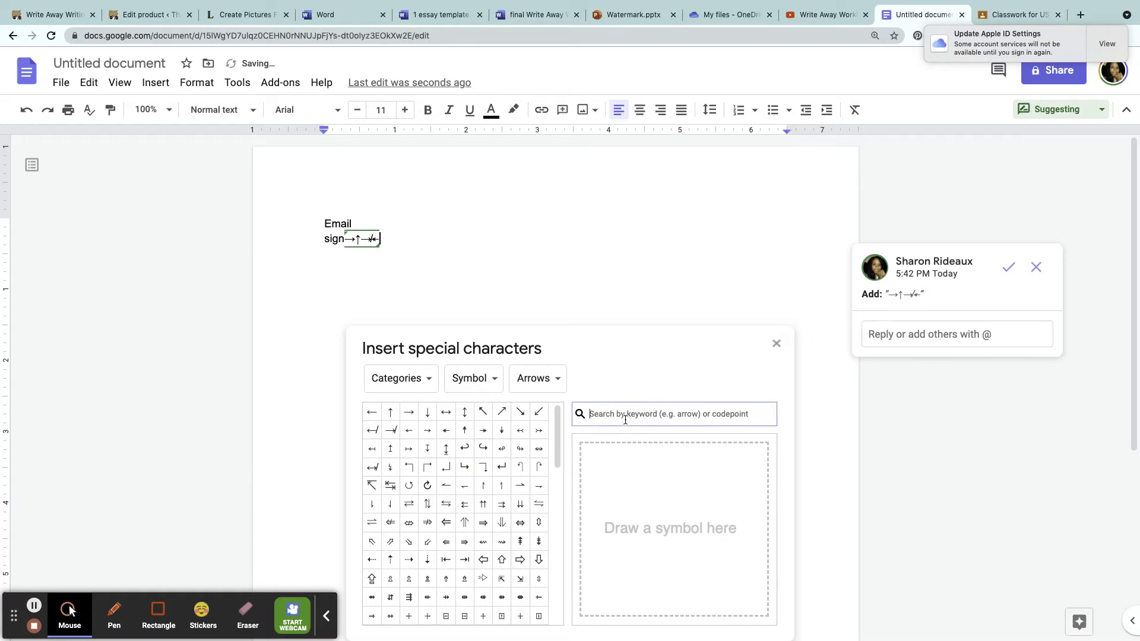
type("happy")
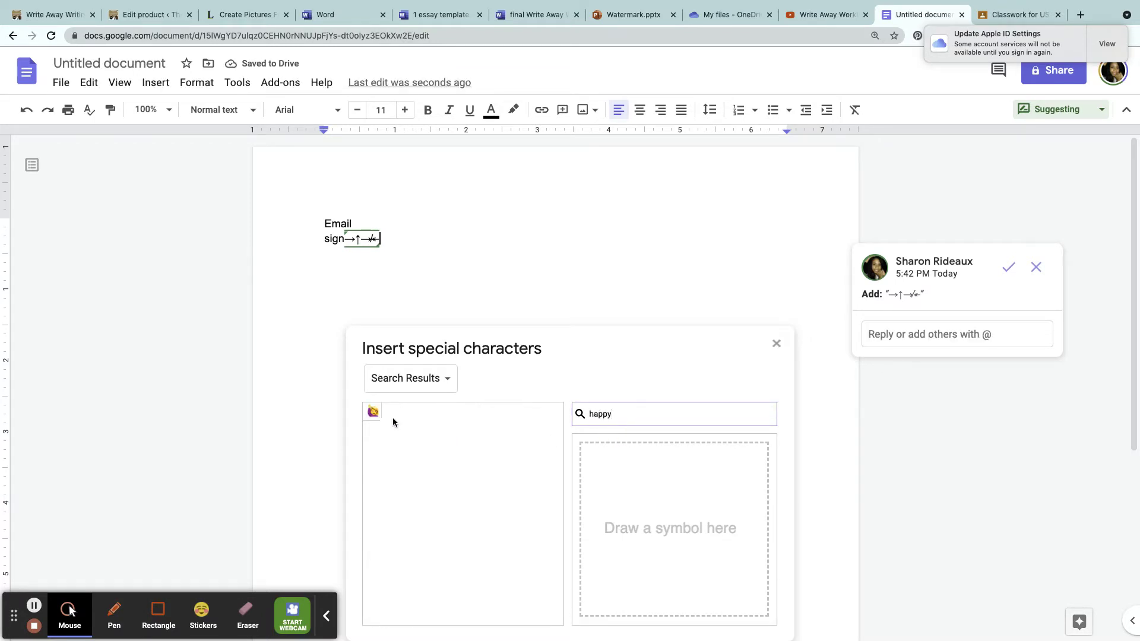
left_click(373, 411)
left_click(644, 490)
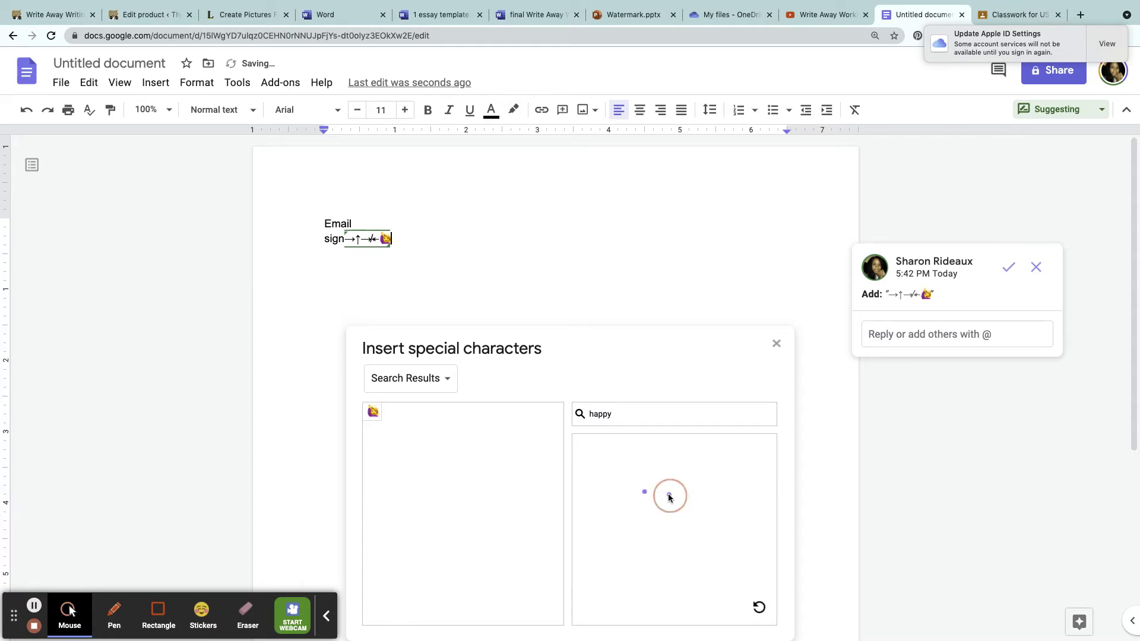
left_click_drag(643, 515, 681, 527)
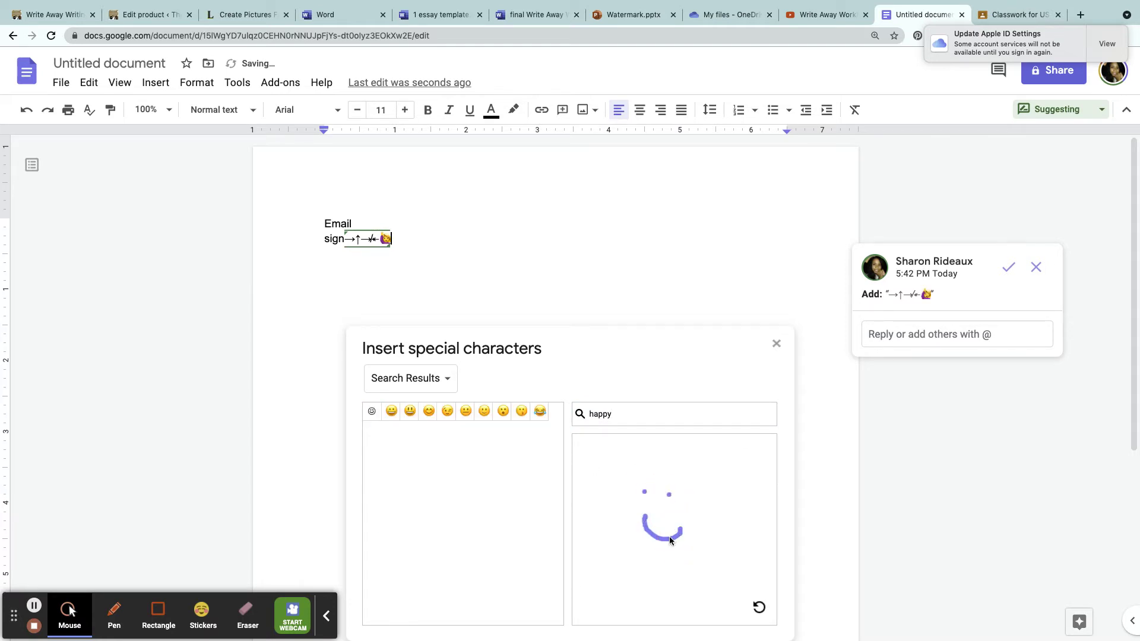
left_click(392, 413)
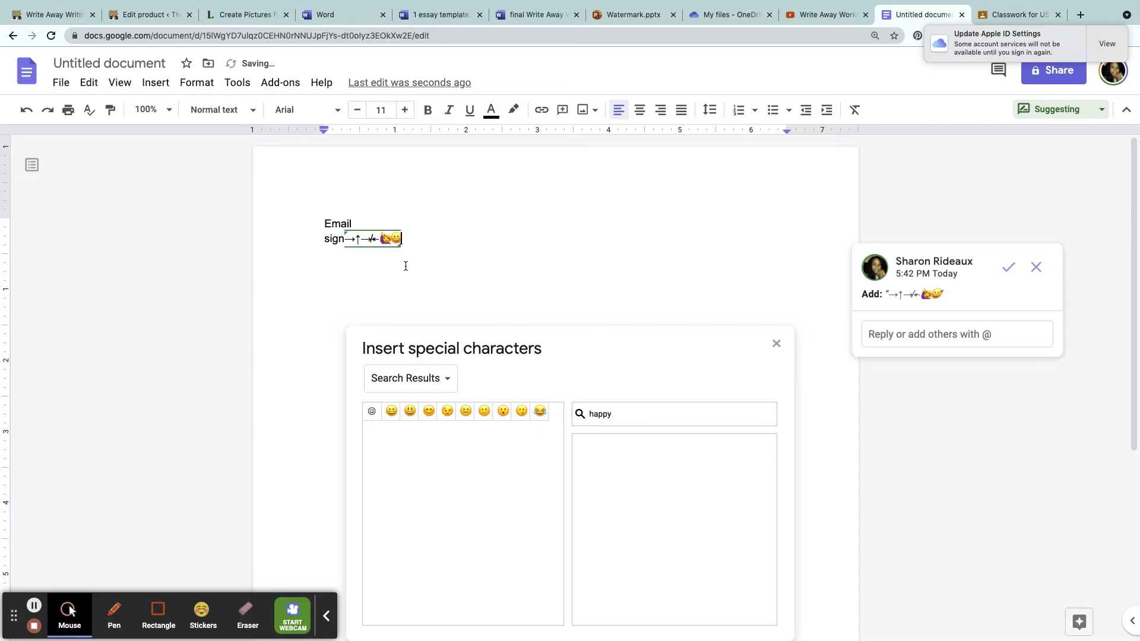
left_click(776, 344)
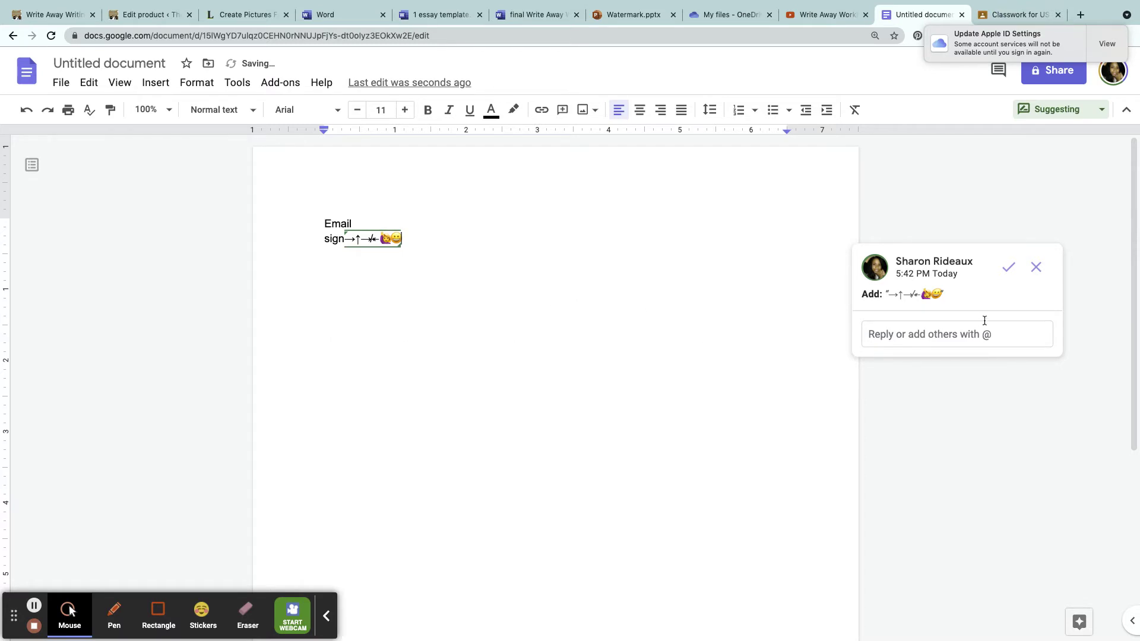
Accept the suggested symbols, switch back to Editing mode, and start a new line.
left_click(1008, 268)
left_click(1092, 110)
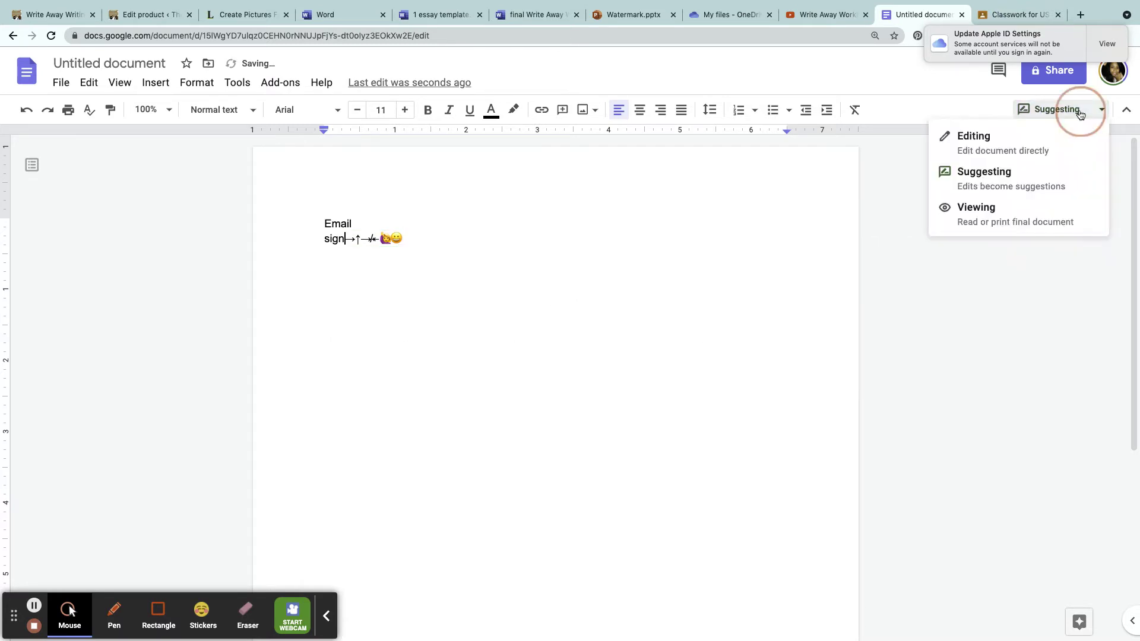
left_click(1018, 145)
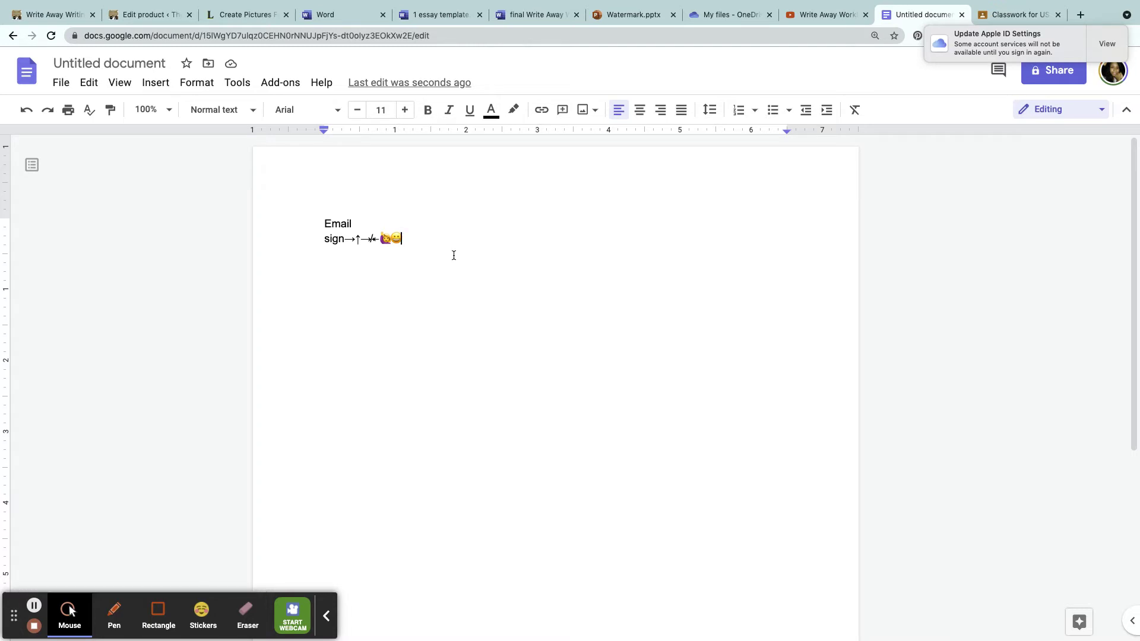
key("Return")
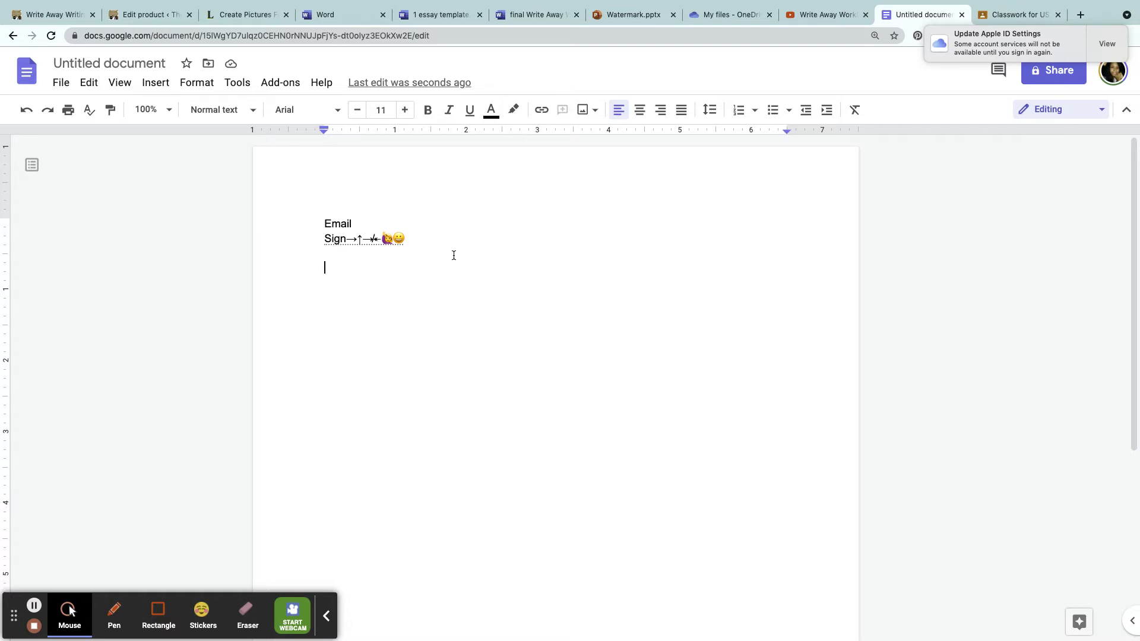
left_click(1048, 81)
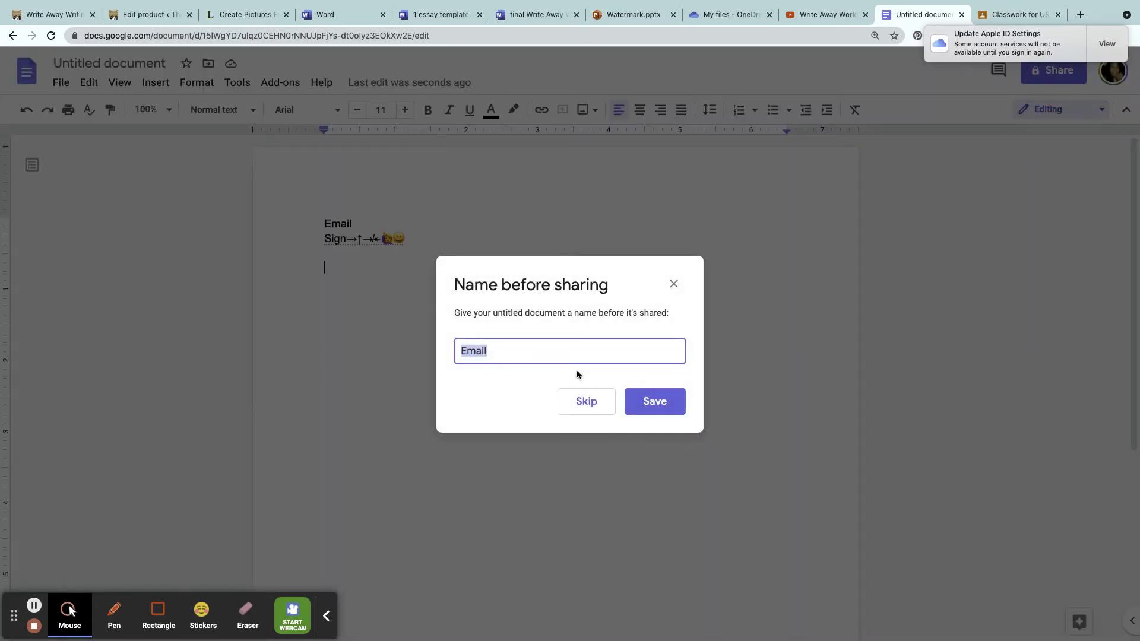
Name the document 'Email', give anyone with the link Editor access, and copy the link.
left_click(659, 403)
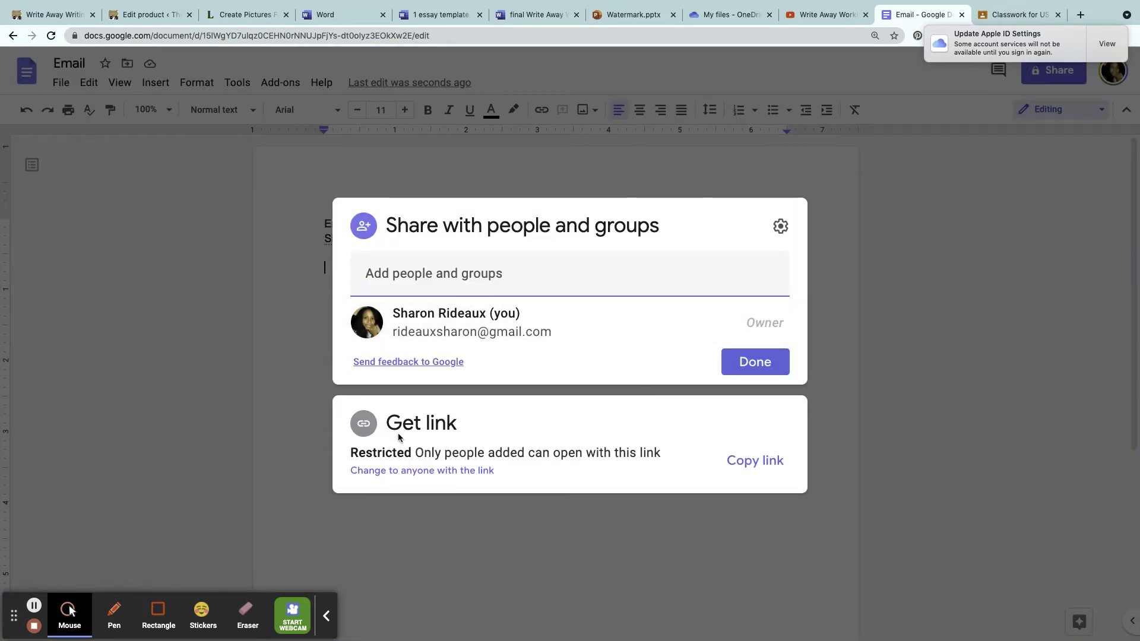
left_click(420, 481)
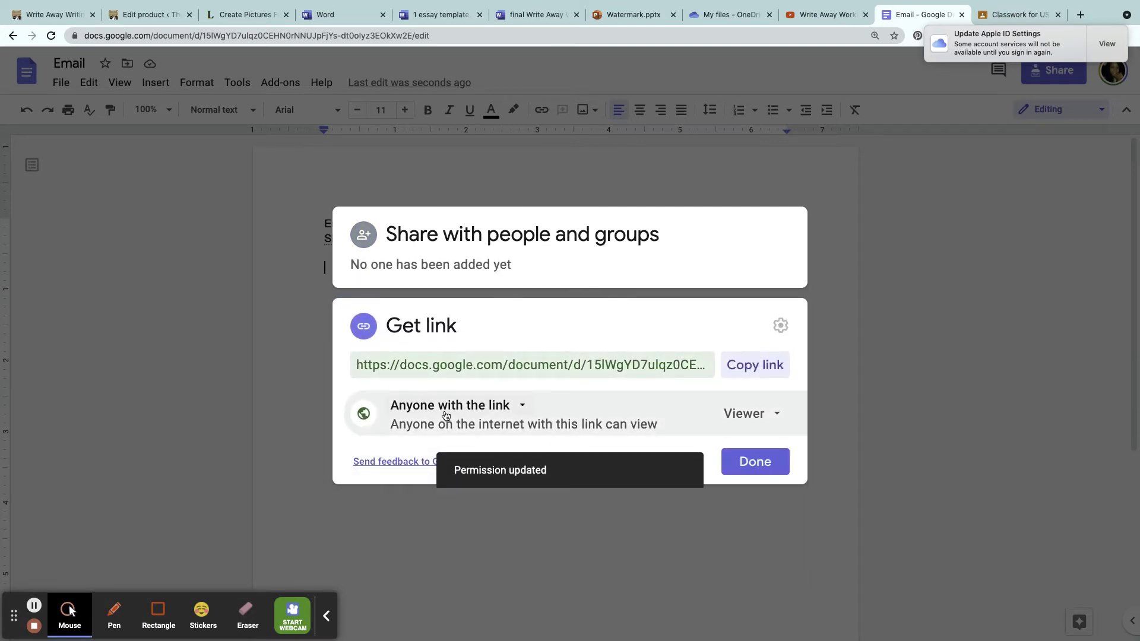
left_click(751, 413)
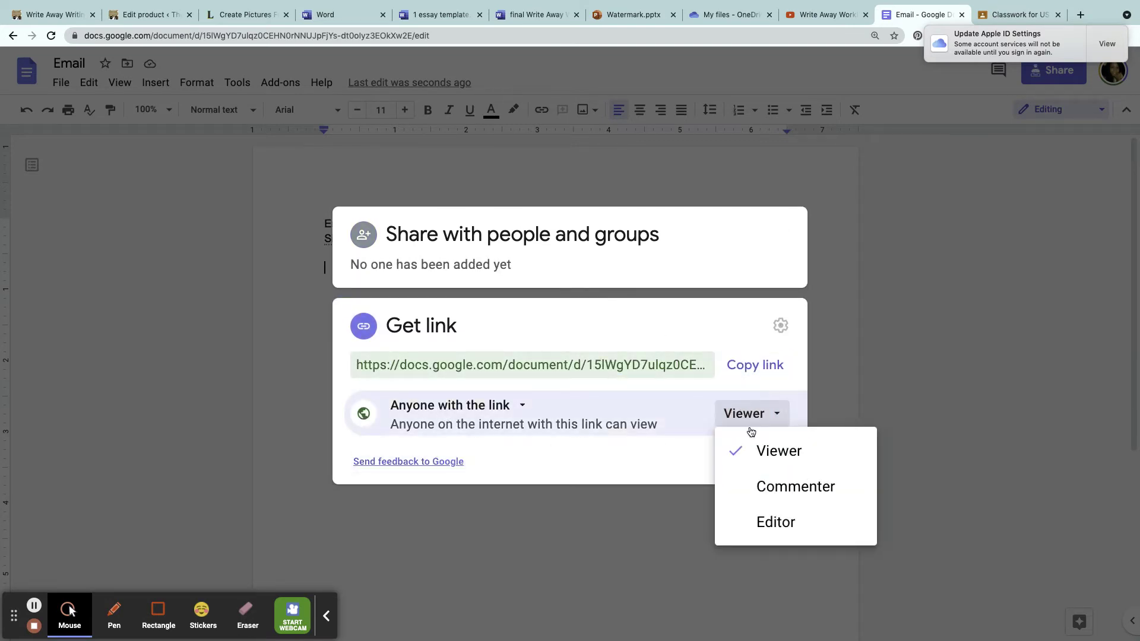
left_click(770, 521)
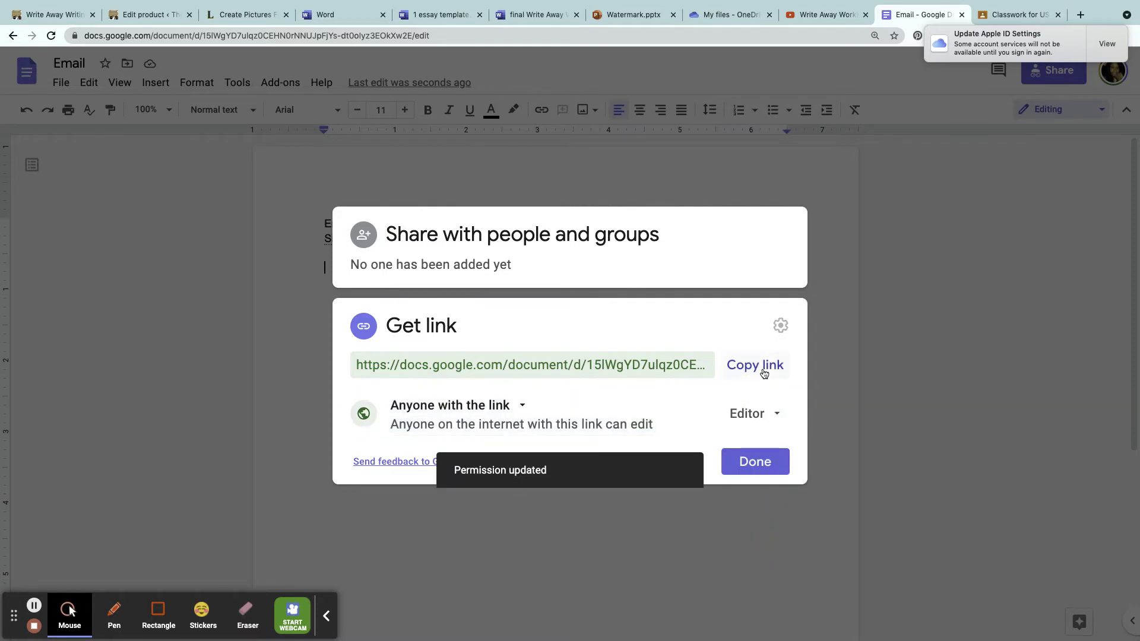
left_click(762, 368)
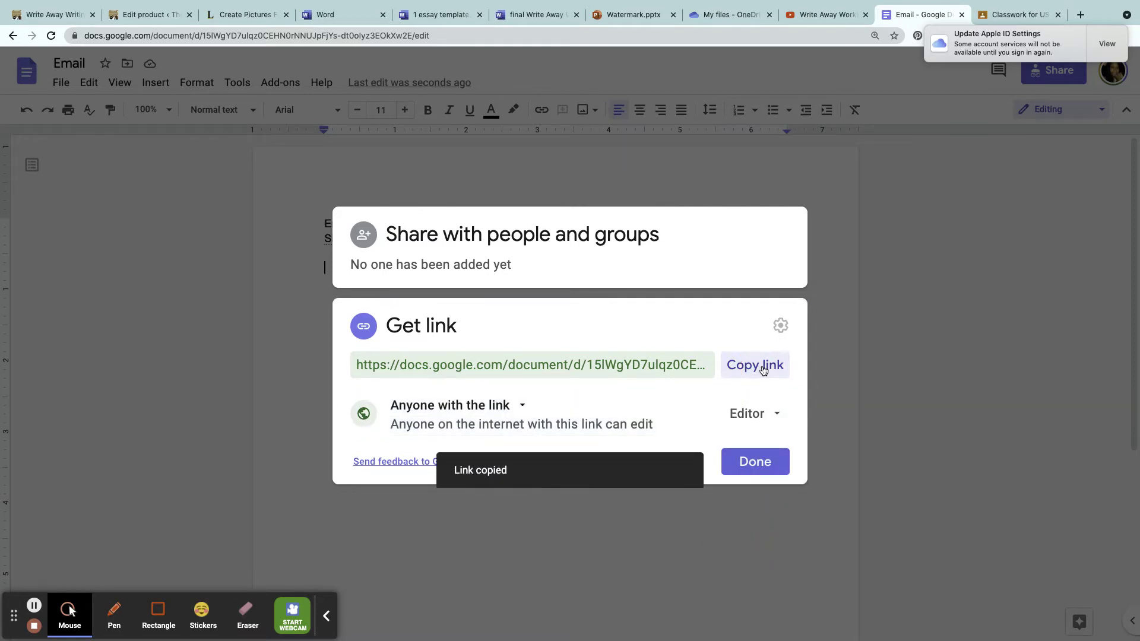
Keep anyone-with-the-link access, toggle the role to Viewer and back to Editor, then finish.
left_click(516, 410)
left_click(521, 408)
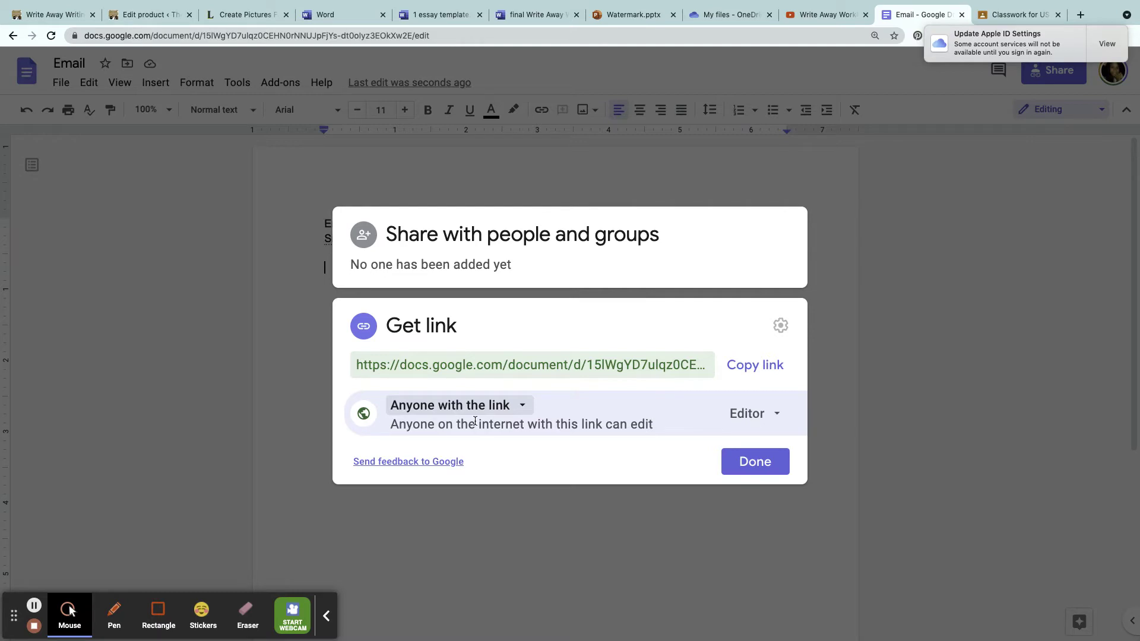
left_click(743, 422)
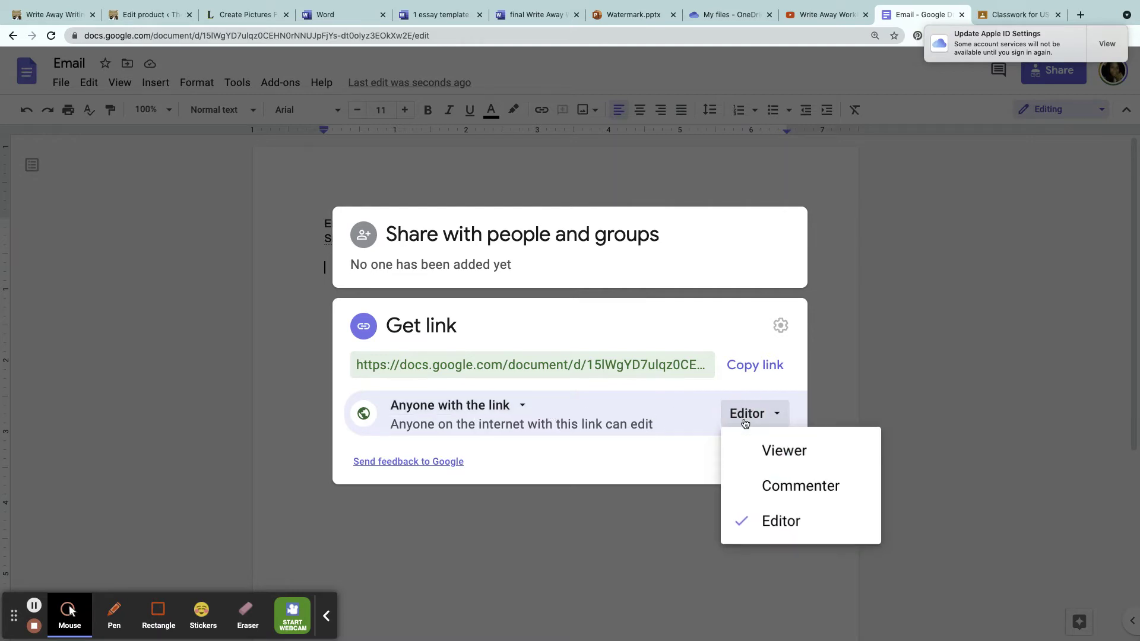
left_click(764, 454)
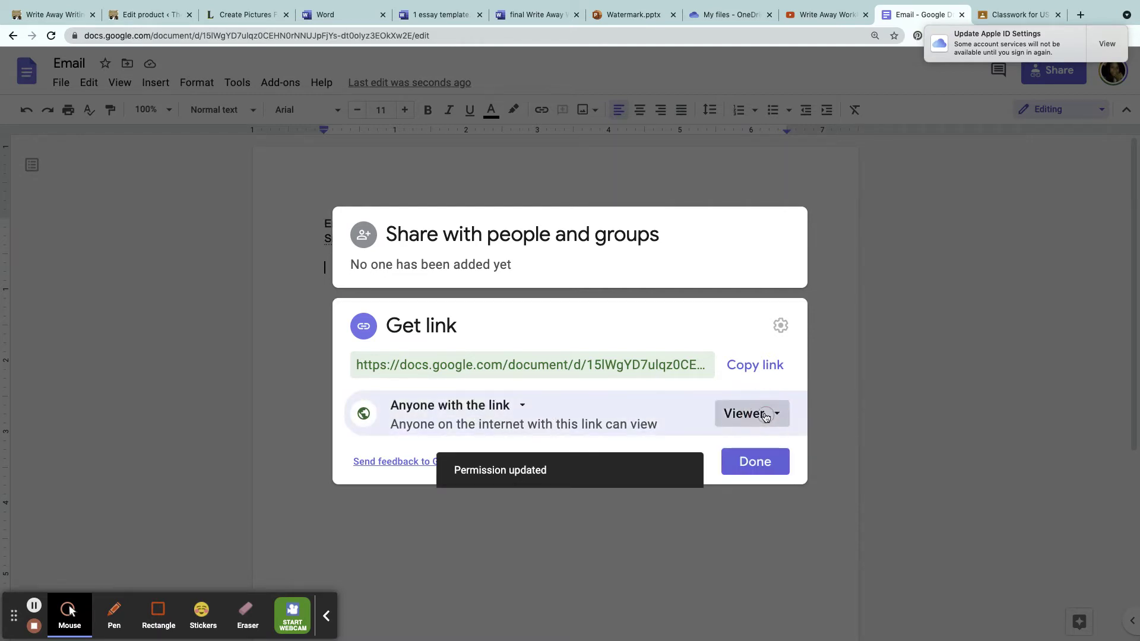
left_click(749, 413)
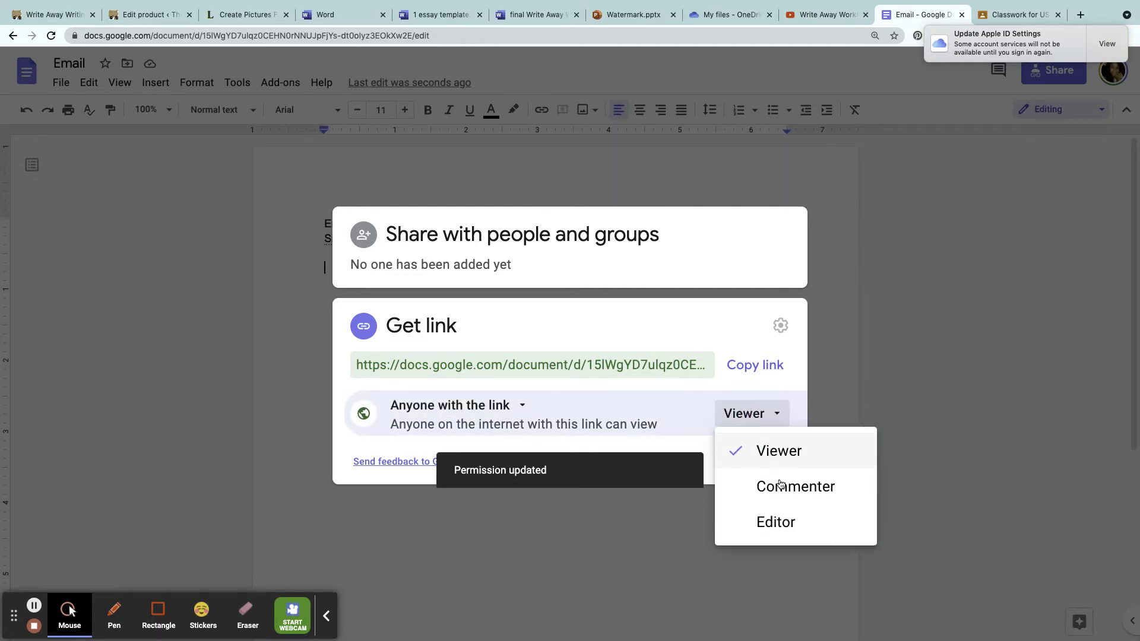
left_click(769, 522)
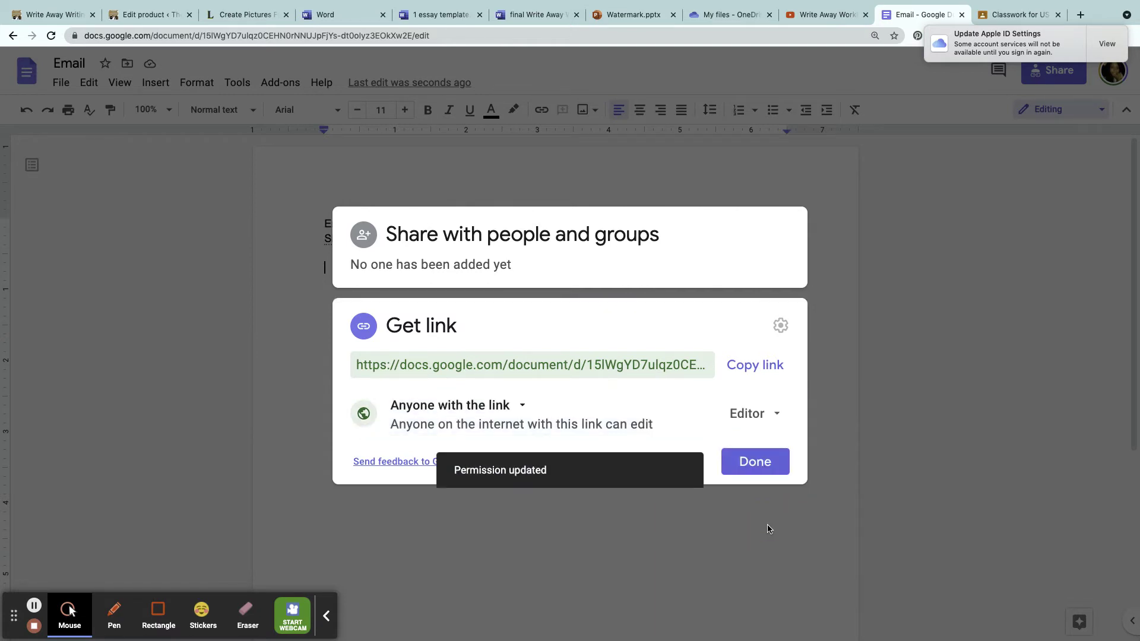
left_click(763, 469)
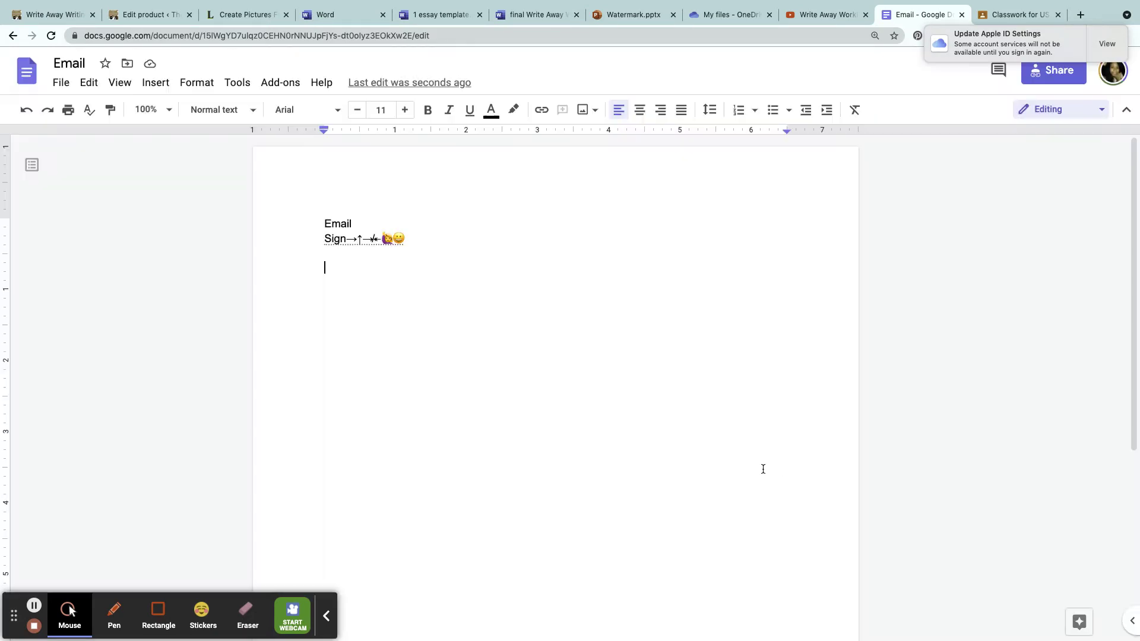
Return to Docs home and open the 'Copy of Tutoring Level A' document from Today.
left_click(25, 77)
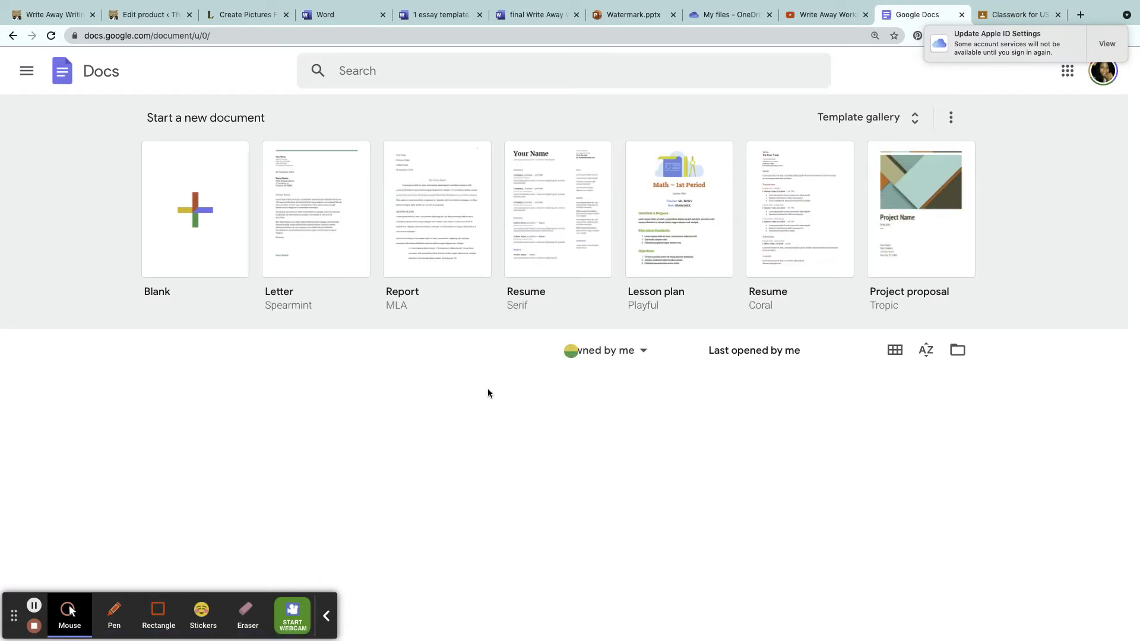
scroll(489, 394, "down", 4)
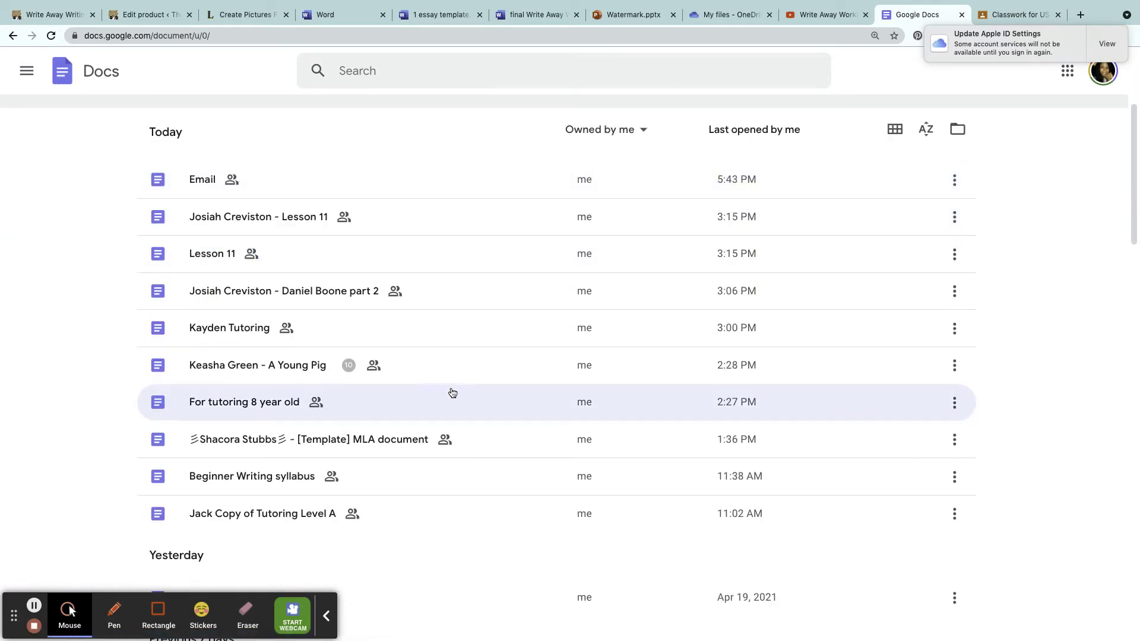
left_click(292, 518)
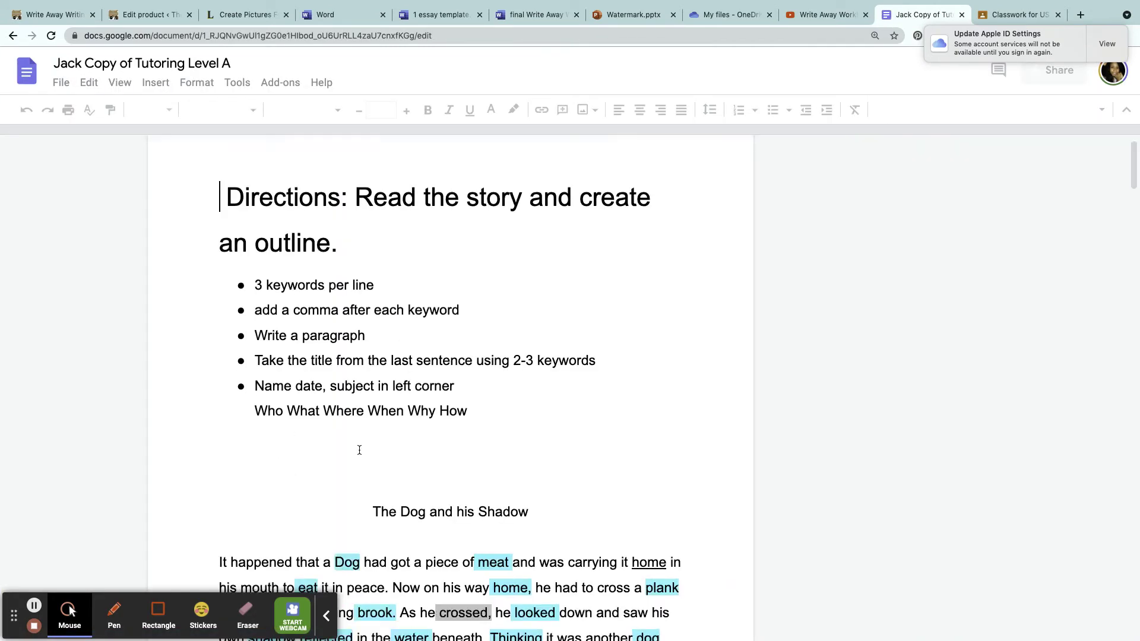
Scroll past the earlier fables to the story 'I see myself get out the knife' and click its start.
scroll(356, 457, "down", 3)
scroll(359, 450, "down", 15)
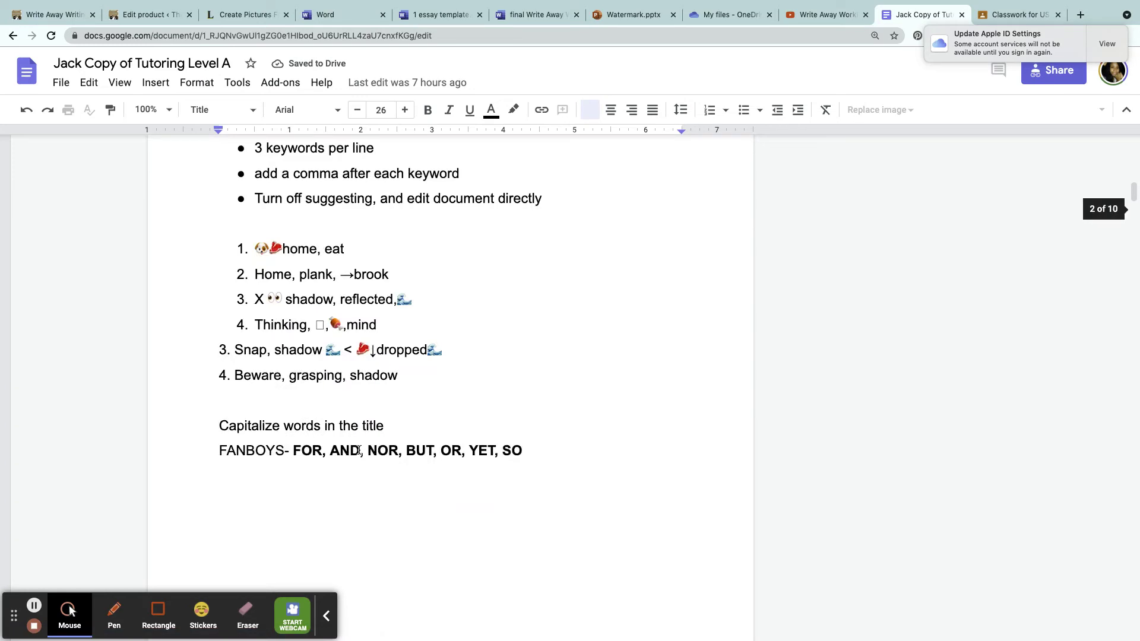
scroll(359, 450, "down", 6)
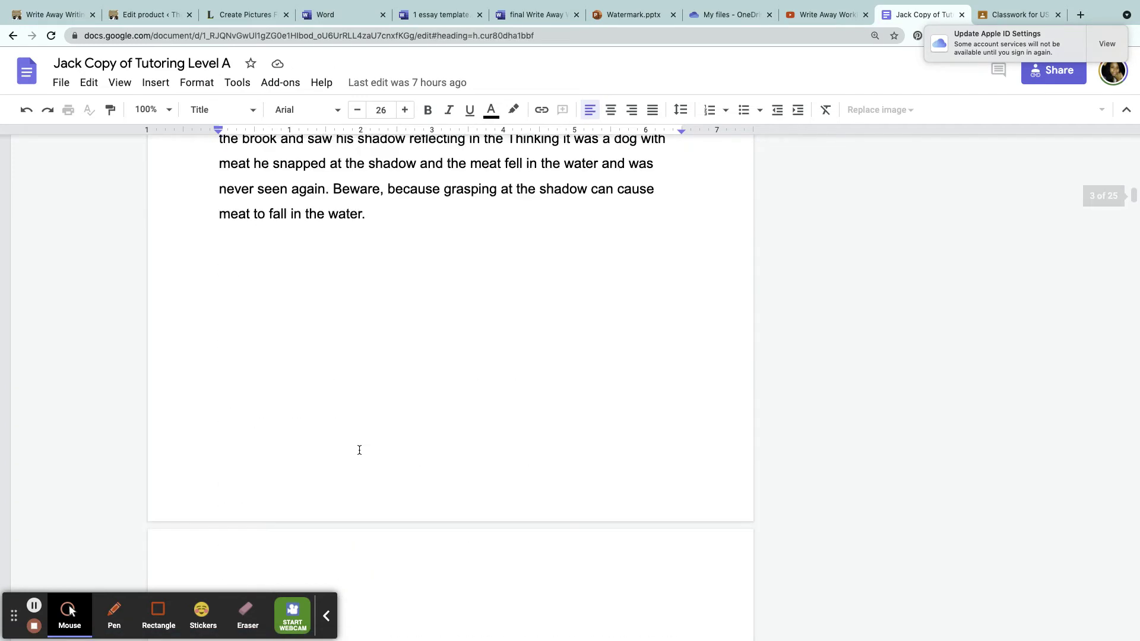
scroll(359, 450, "down", 10)
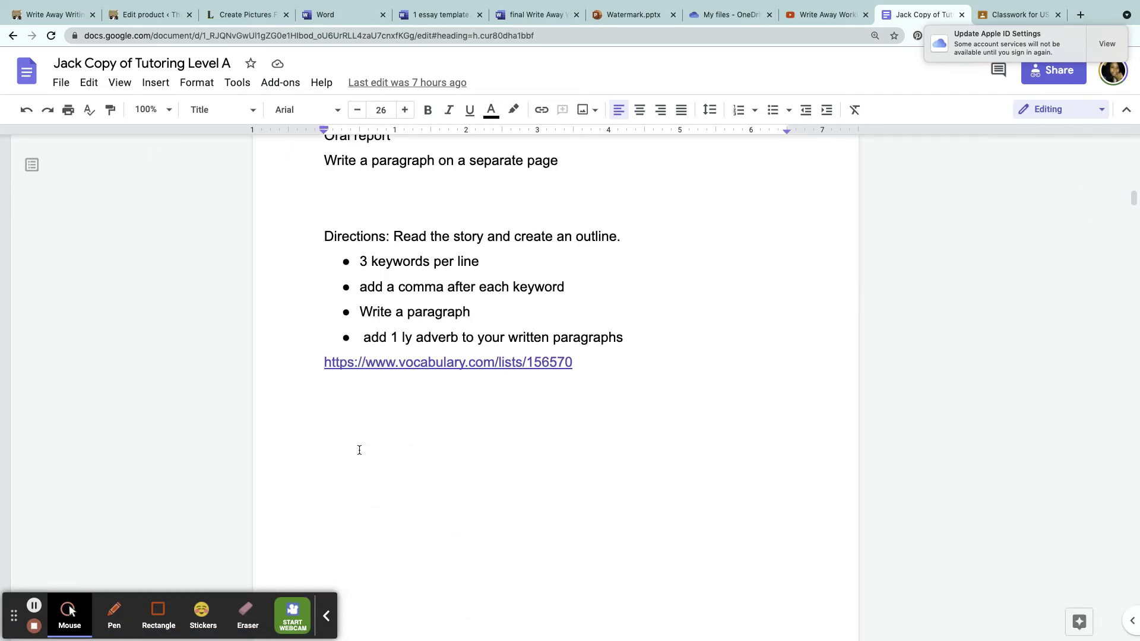
scroll(362, 451, "down", 15)
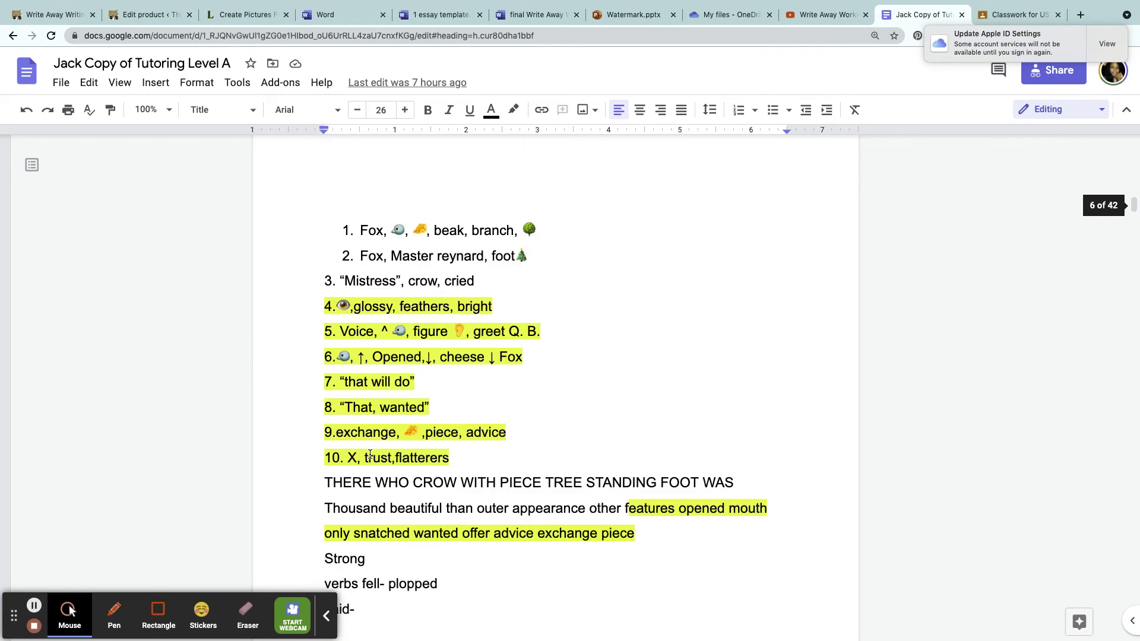
scroll(370, 454, "down", 15)
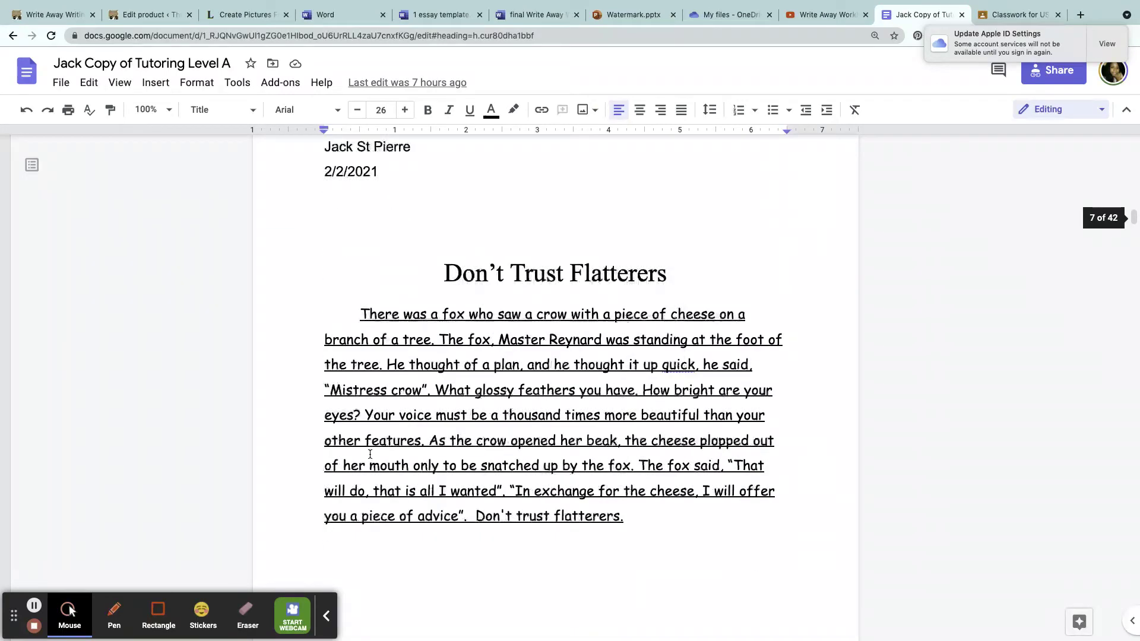
scroll(370, 454, "down", 15)
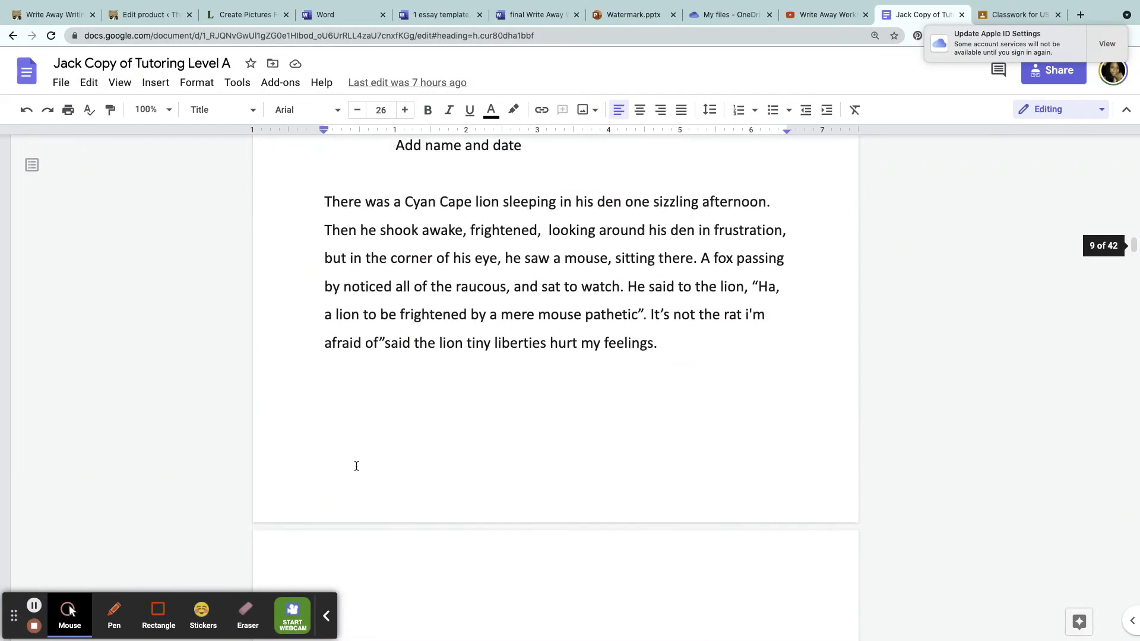
scroll(357, 463, "down", 10)
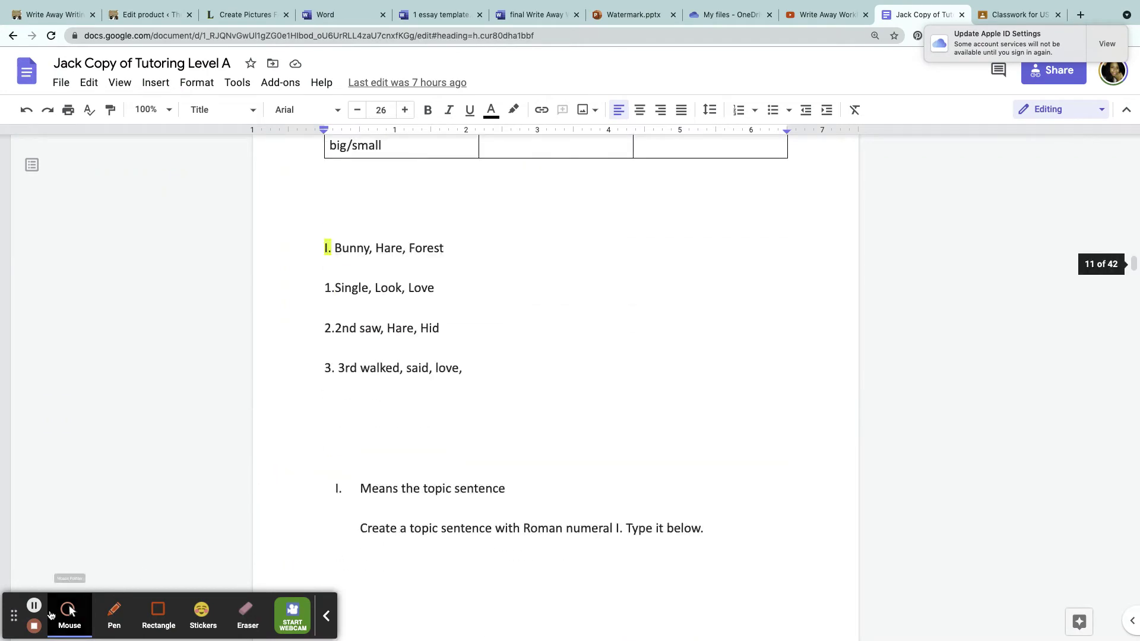
left_click(34, 605)
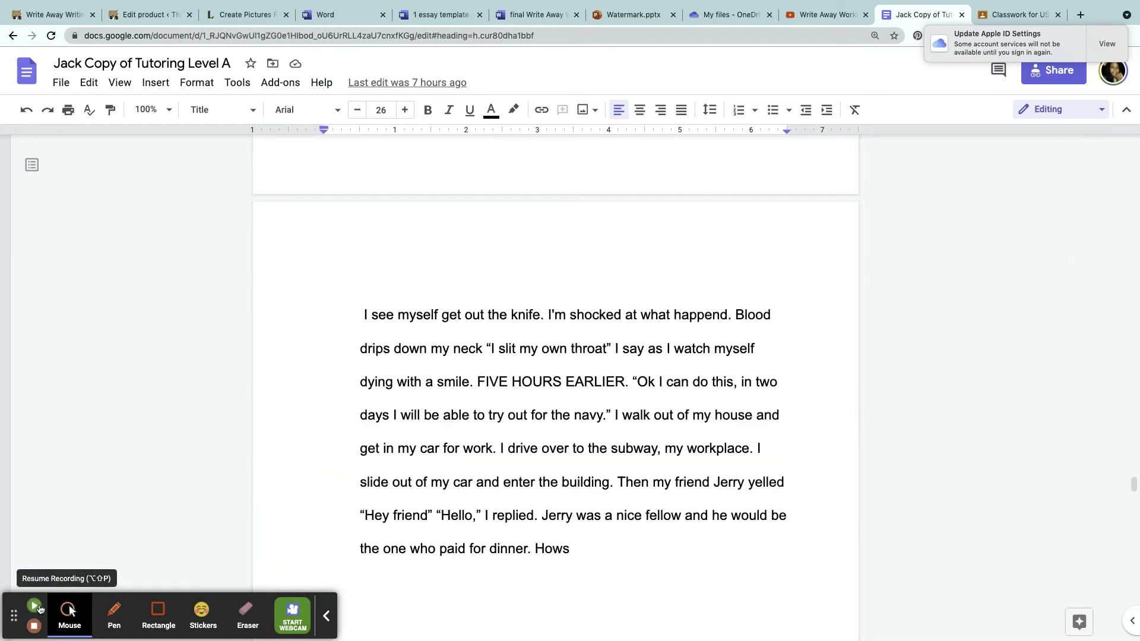
left_click(34, 605)
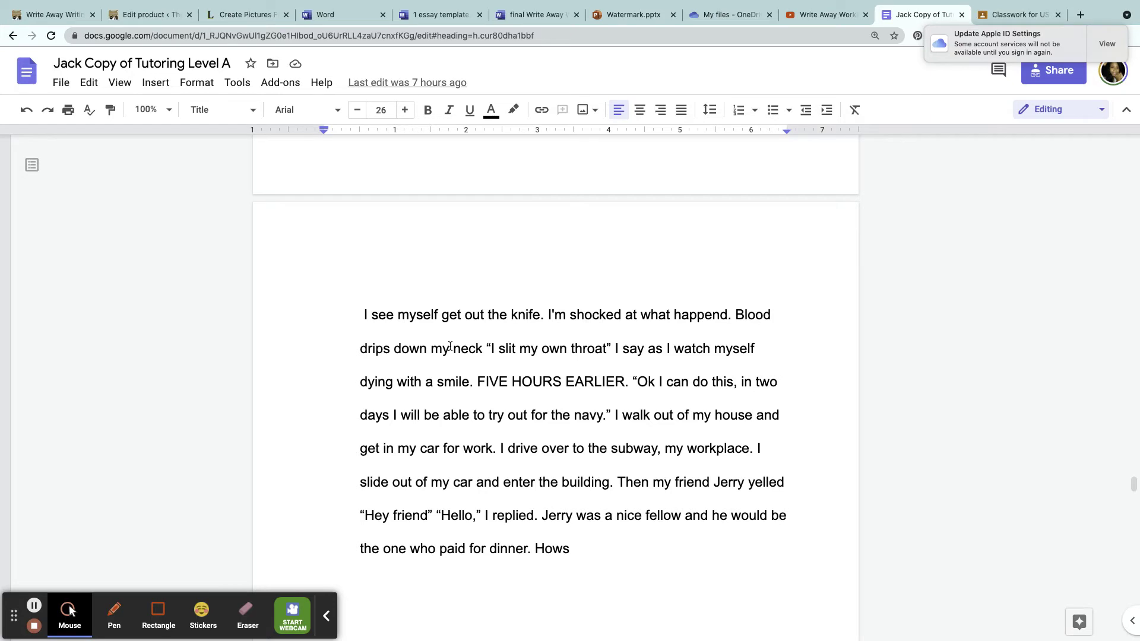
scroll(463, 384, "down", 1)
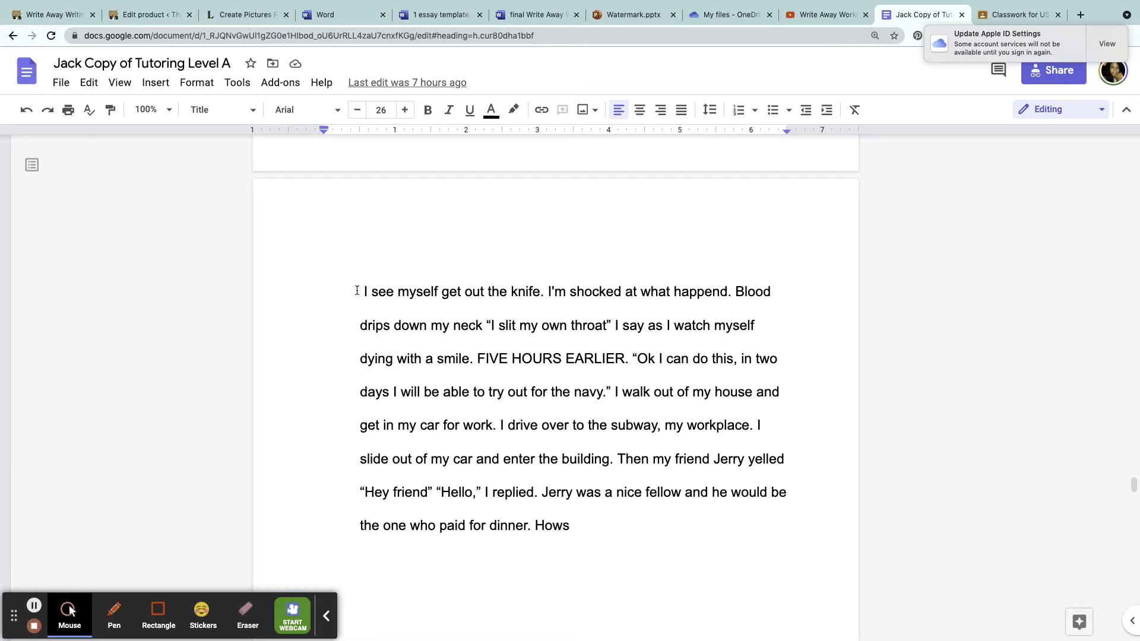
scroll(397, 347, "up", 4)
scroll(395, 349, "down", 3)
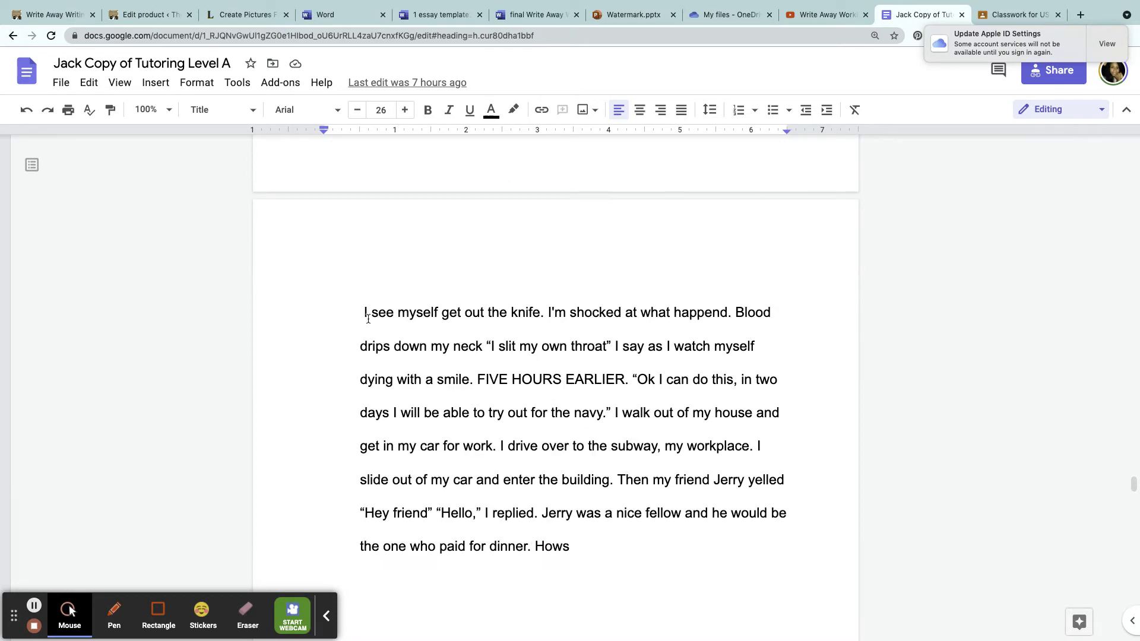
left_click(357, 316)
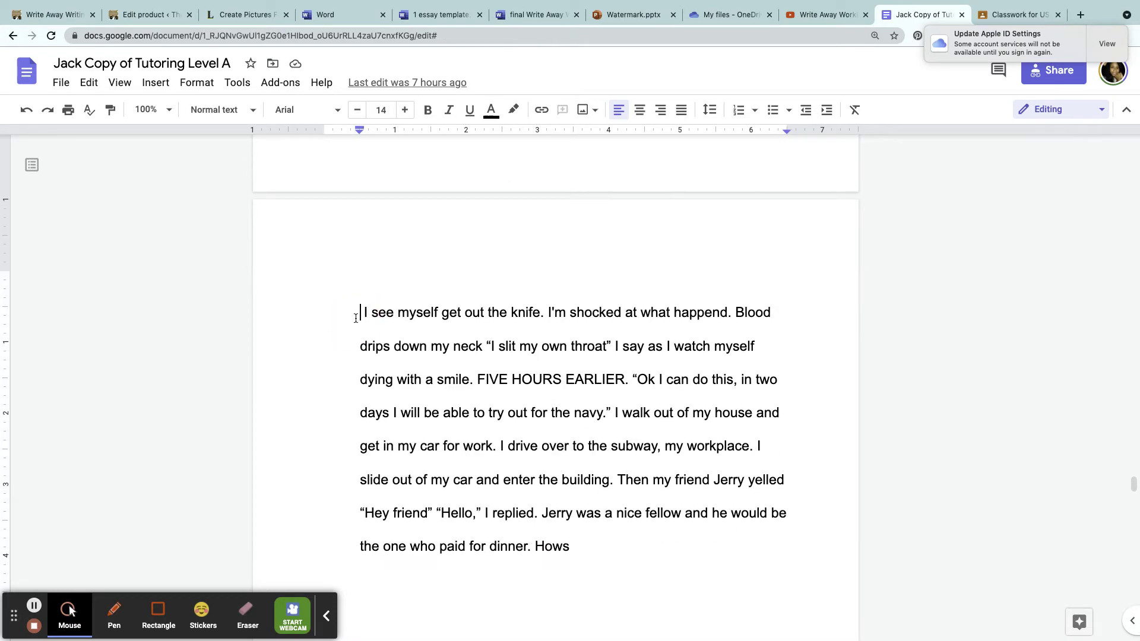
In Suggesting mode, indent the story's first line, add a comma after 'neck', and go to 'FIVE HOURS EARLIER'.
left_click(1041, 109)
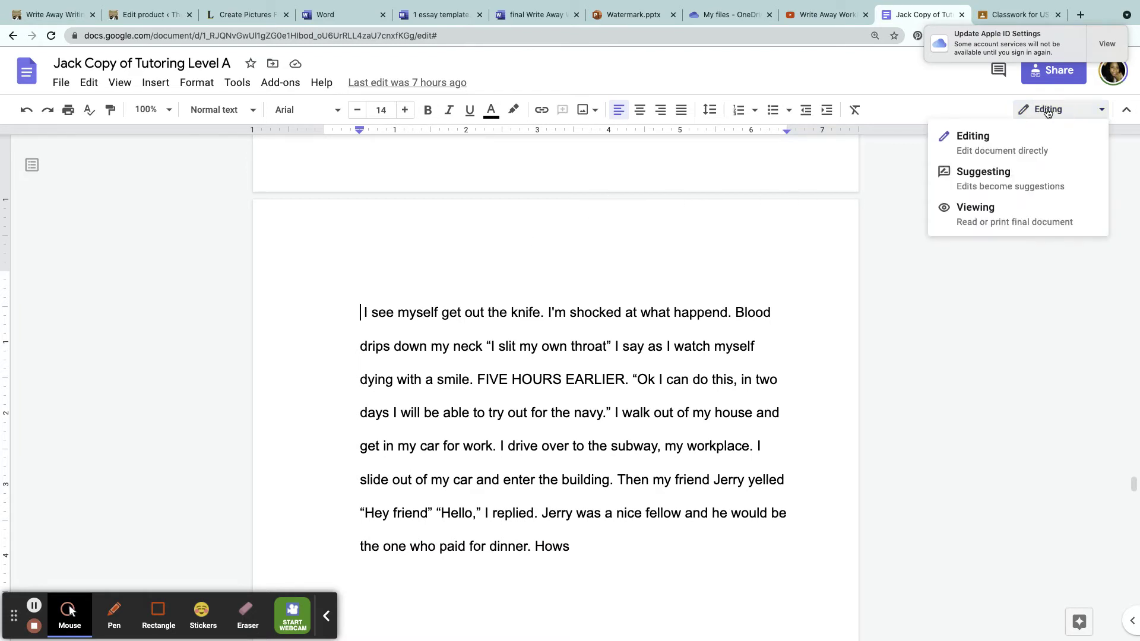
left_click(997, 190)
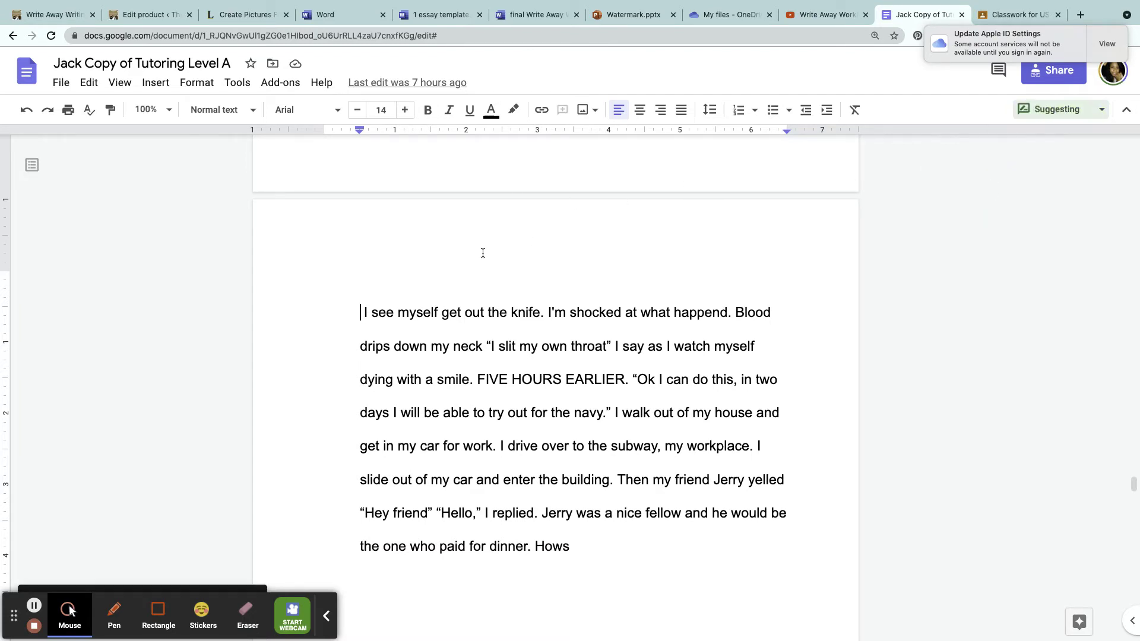
key("Tab")
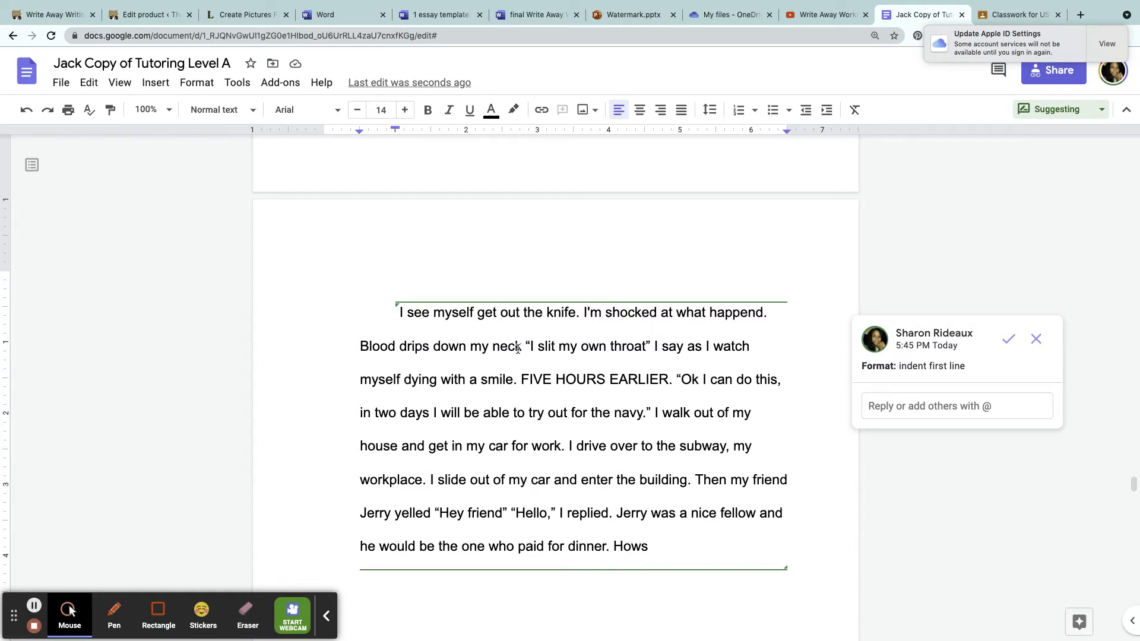
left_click(519, 349)
type(",")
left_click(356, 346)
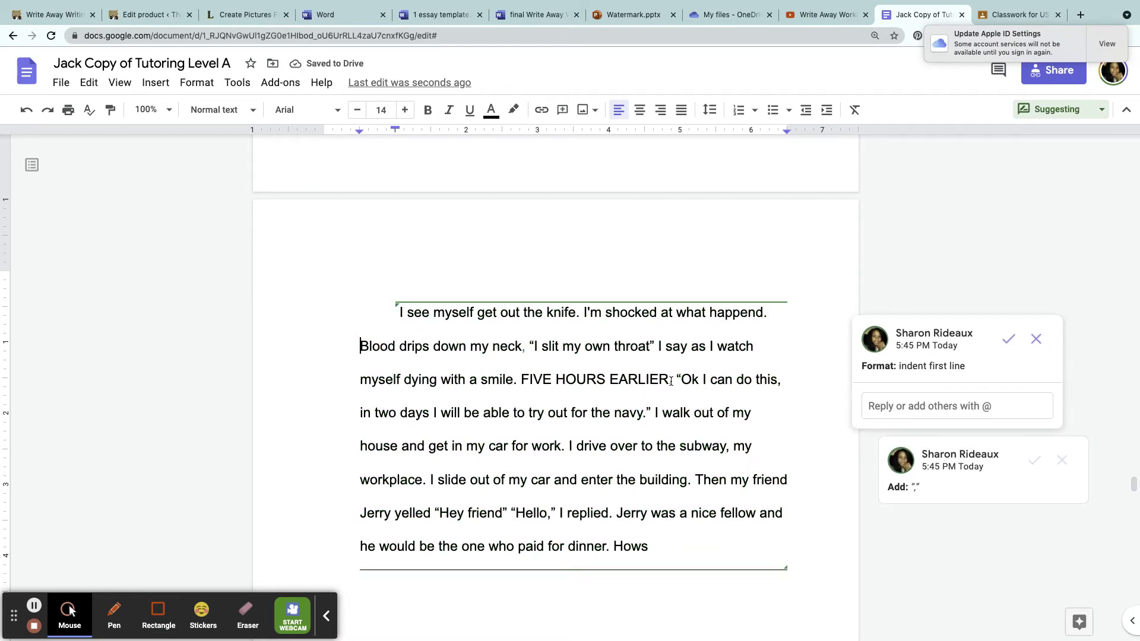
left_click(524, 380)
left_click(523, 381)
Suggest a paragraph break at "FIVE HOURS EARLIER" and begin drafting the reply "indent , new, place, or time".
key("Return")
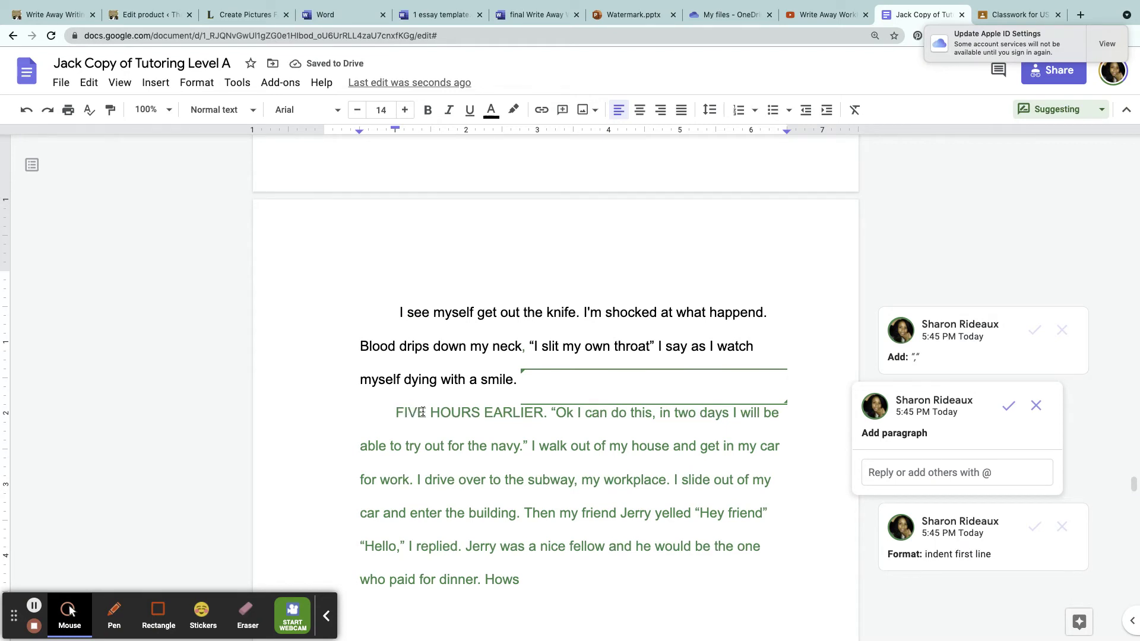
scroll(439, 404, "down", 2)
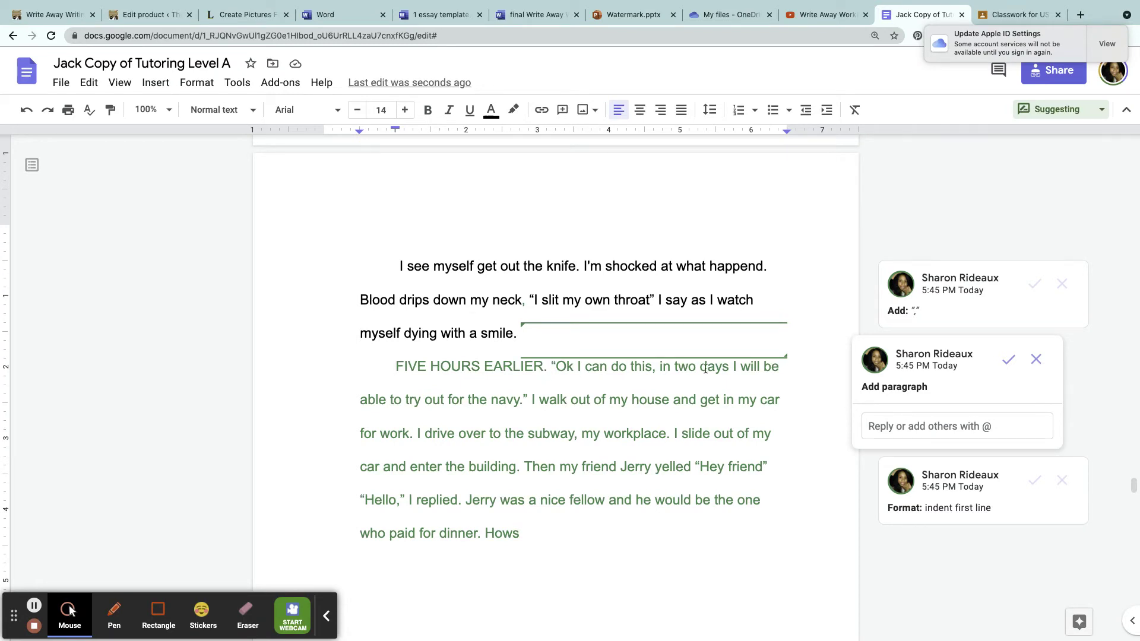
left_click(892, 421)
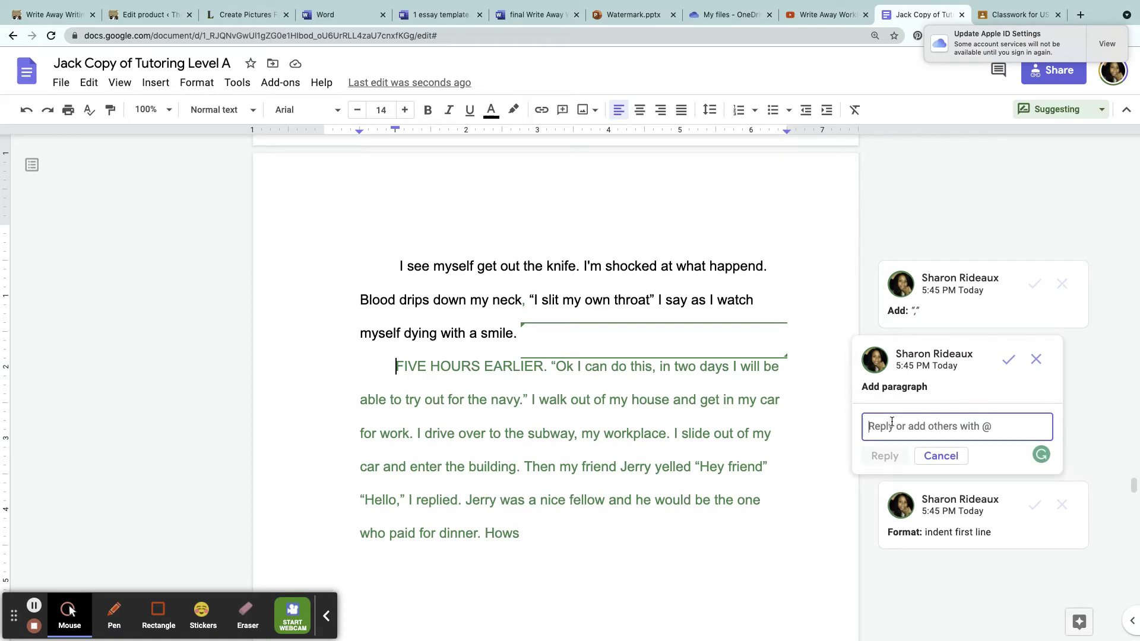
type("indent")
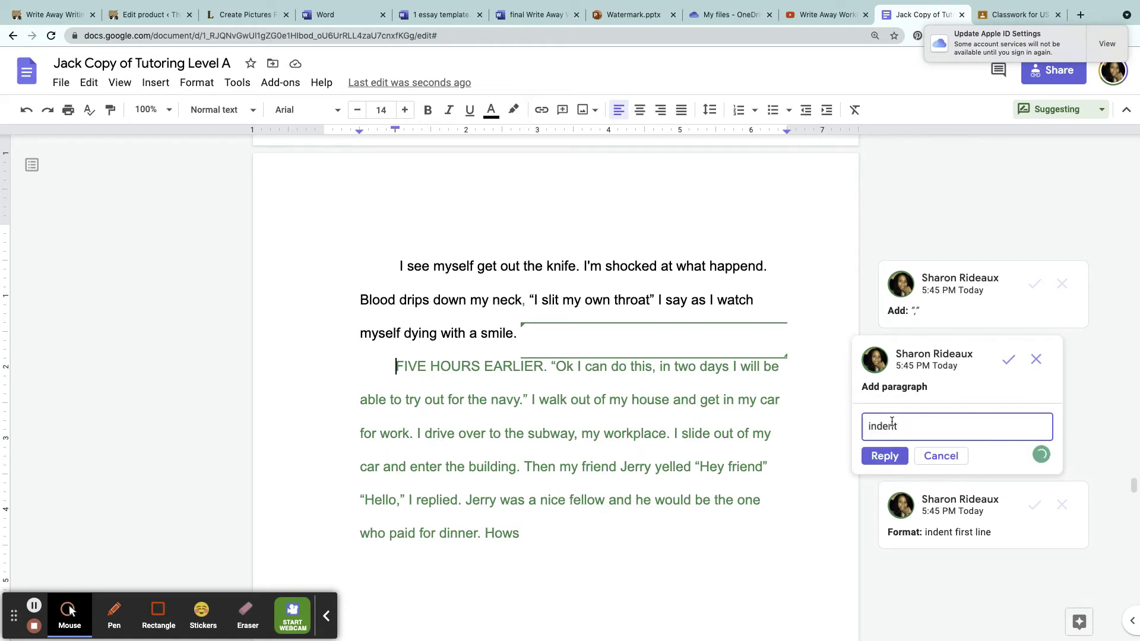
type(" , new, place, or time")
Post the "indent , new, place, or time" reply, then check the grammar tables and return to the story.
left_click(892, 455)
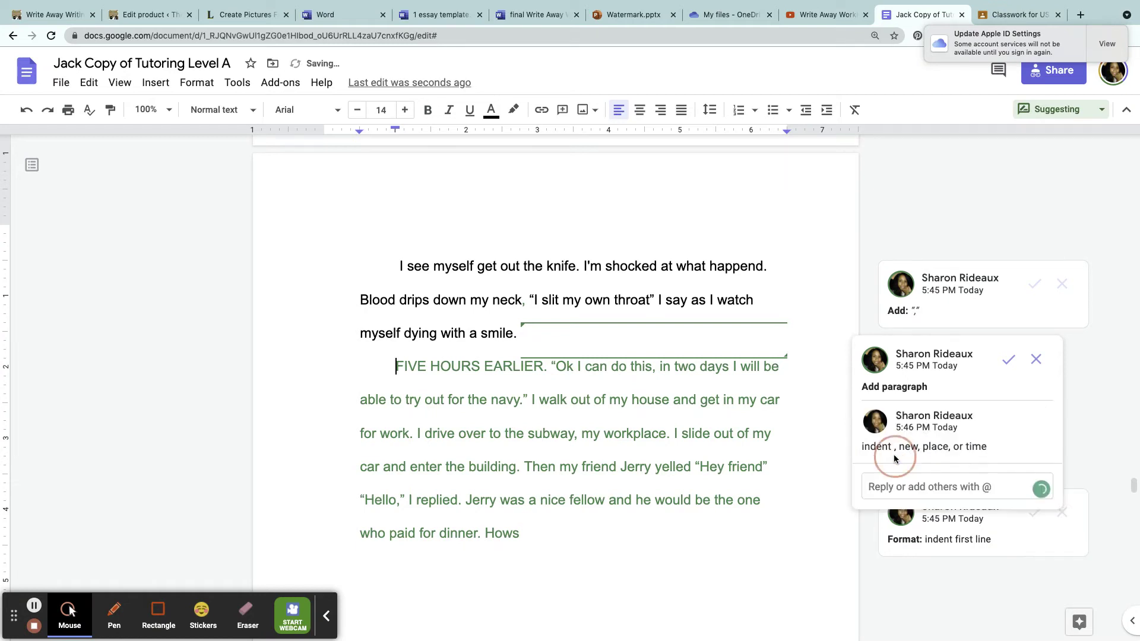
scroll(606, 447, "down", 6)
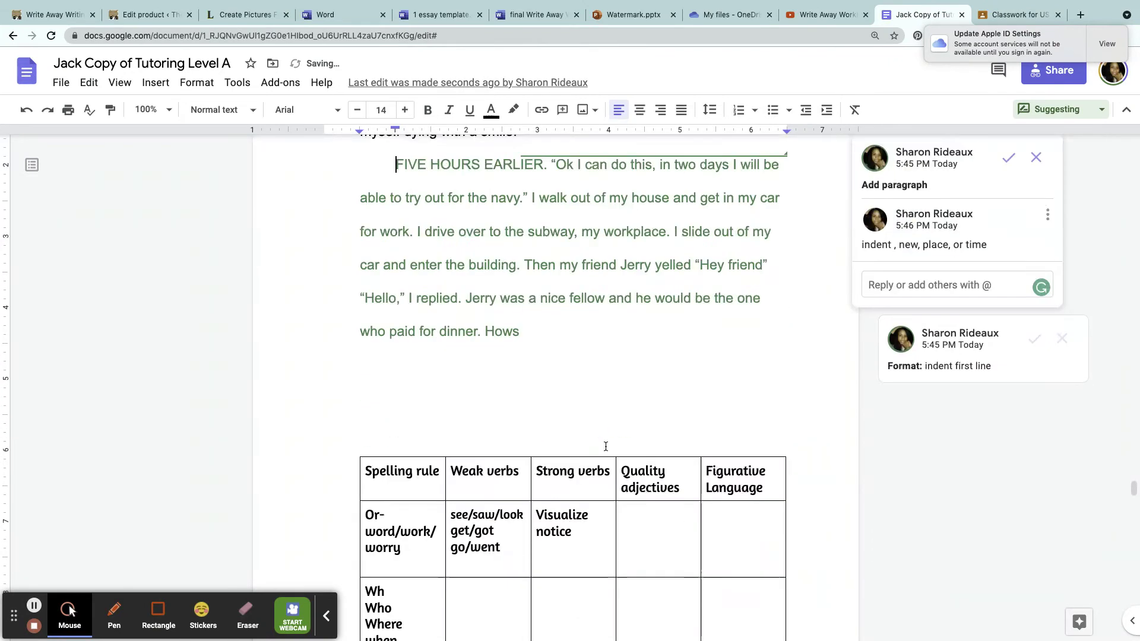
scroll(605, 446, "down", 6)
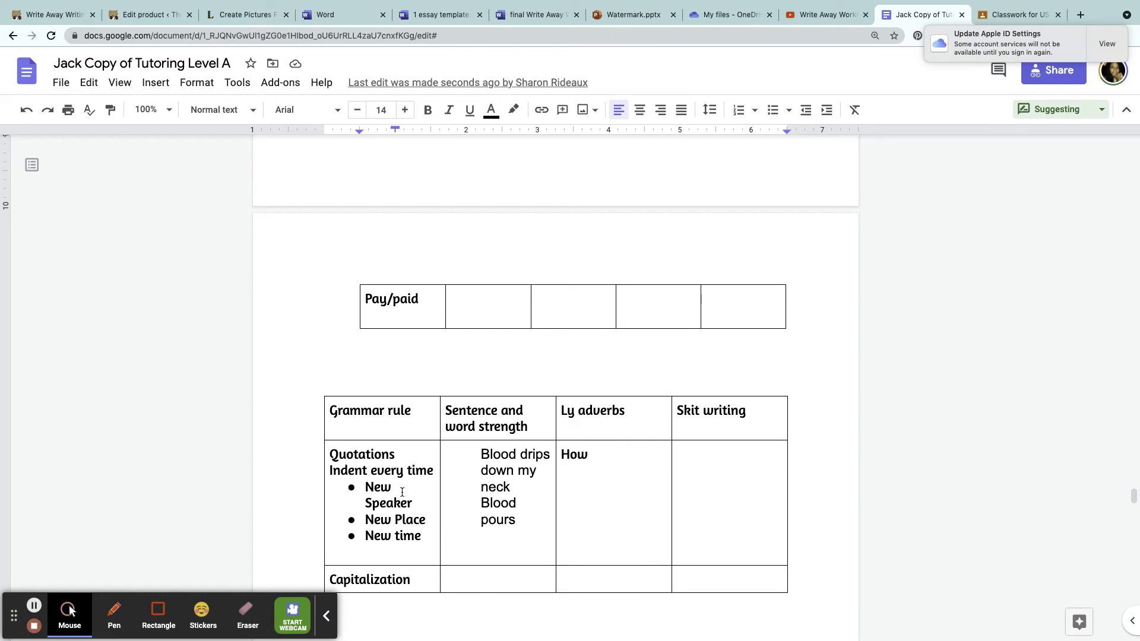
scroll(537, 484, "up", 2)
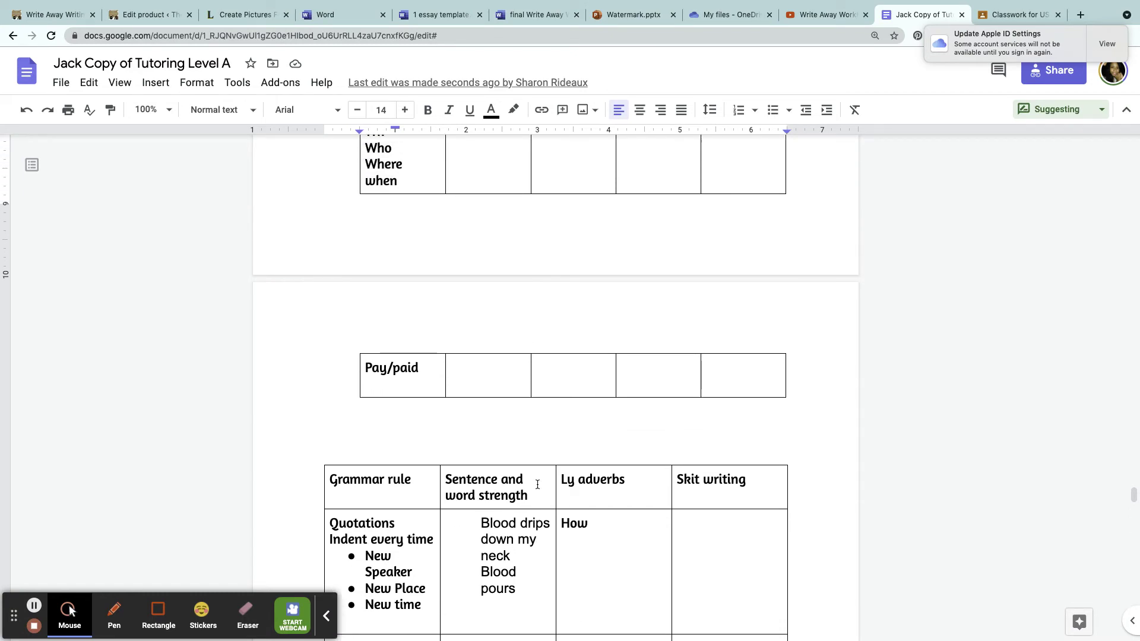
scroll(537, 485, "down", 1)
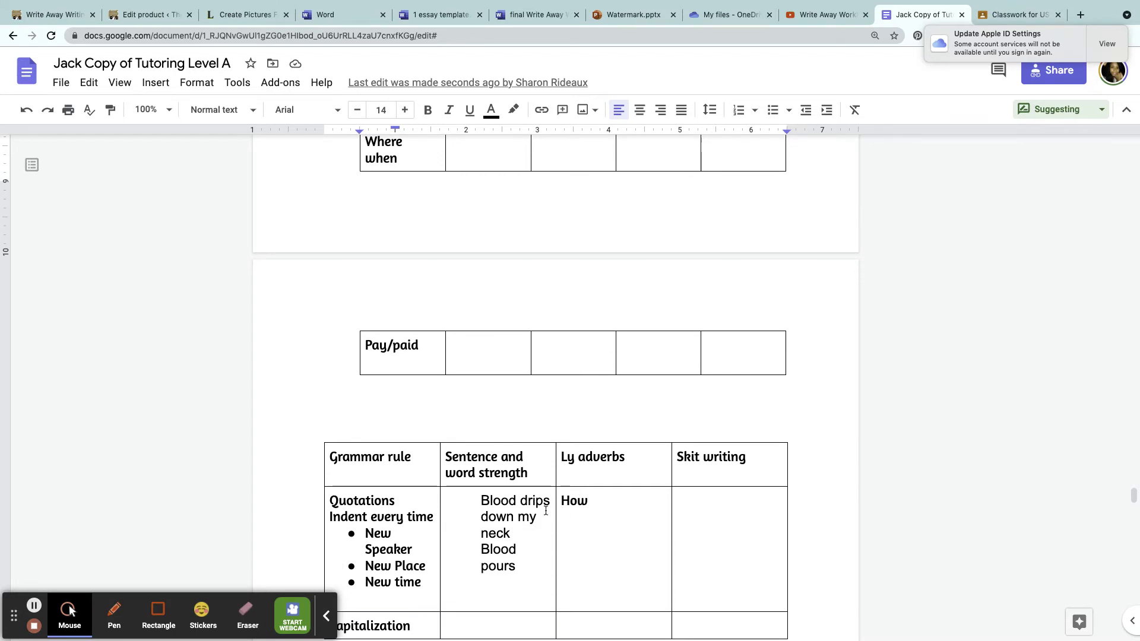
scroll(545, 511, "up", 1)
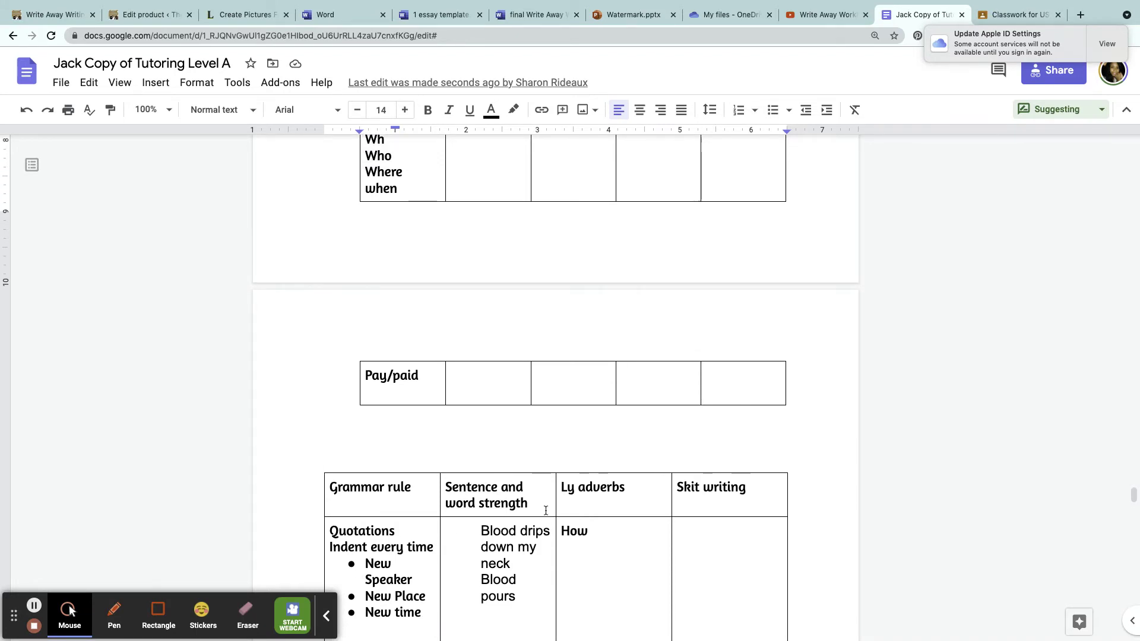
scroll(545, 510, "up", 5)
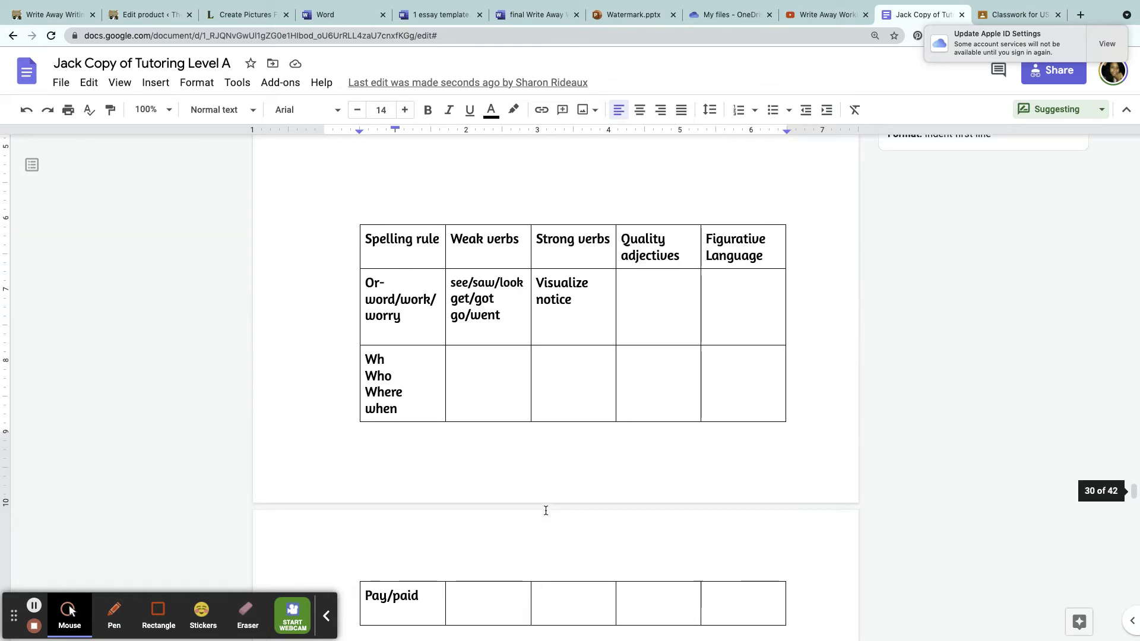
scroll(546, 510, "up", 10)
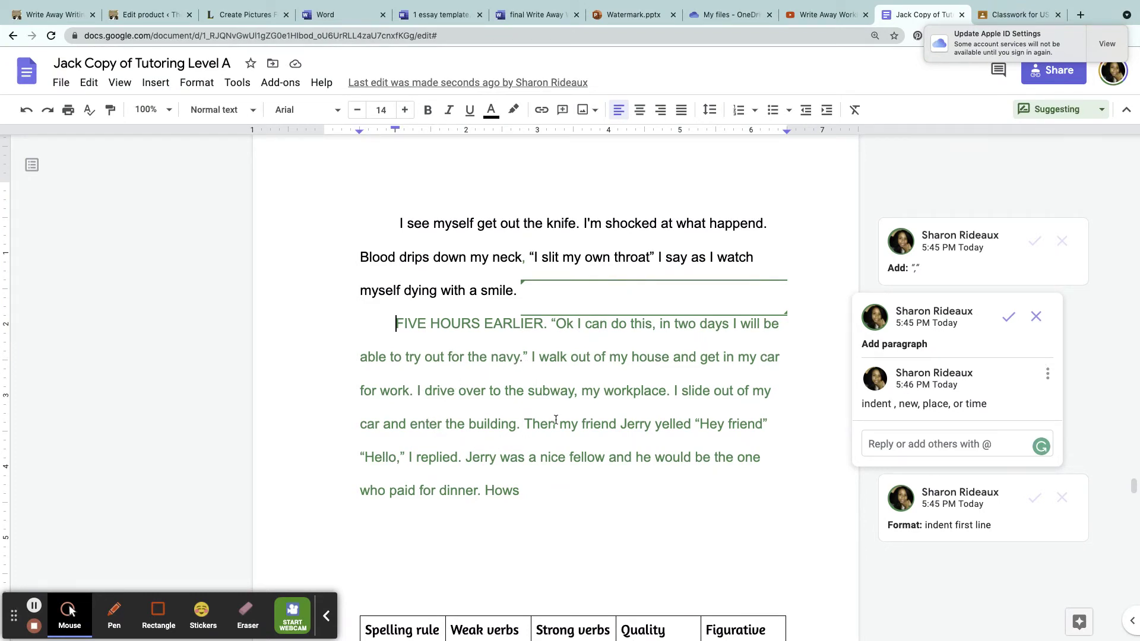
Suggest a new paragraph at "Then my friend Jerry" and a comma after "yelled".
left_click(523, 426)
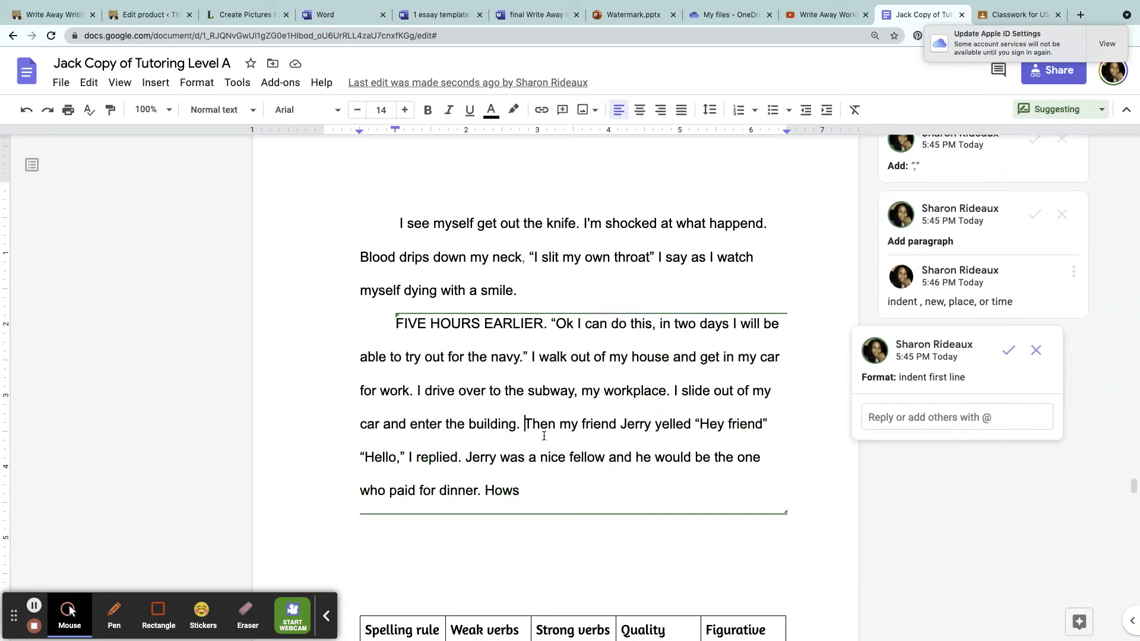
key("Return")
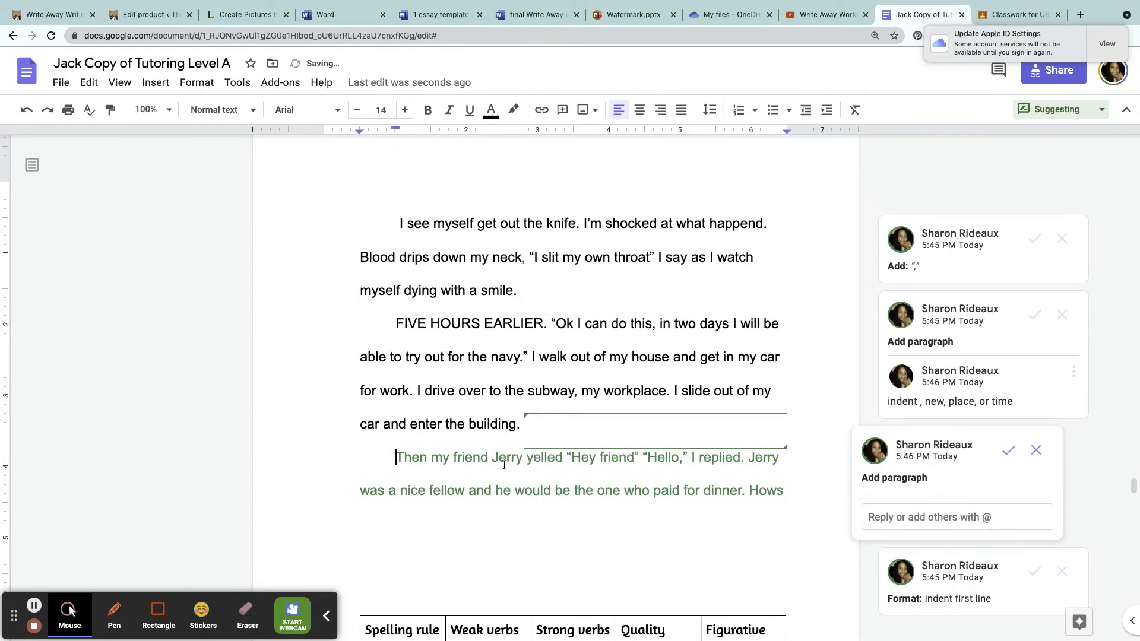
left_click(563, 458)
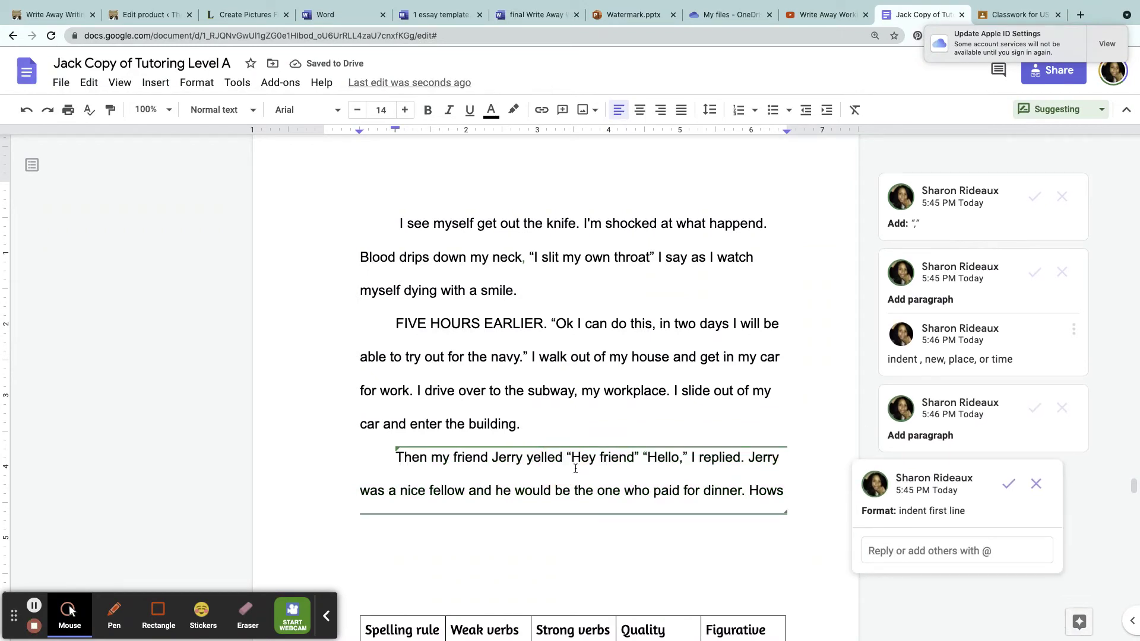
type(",")
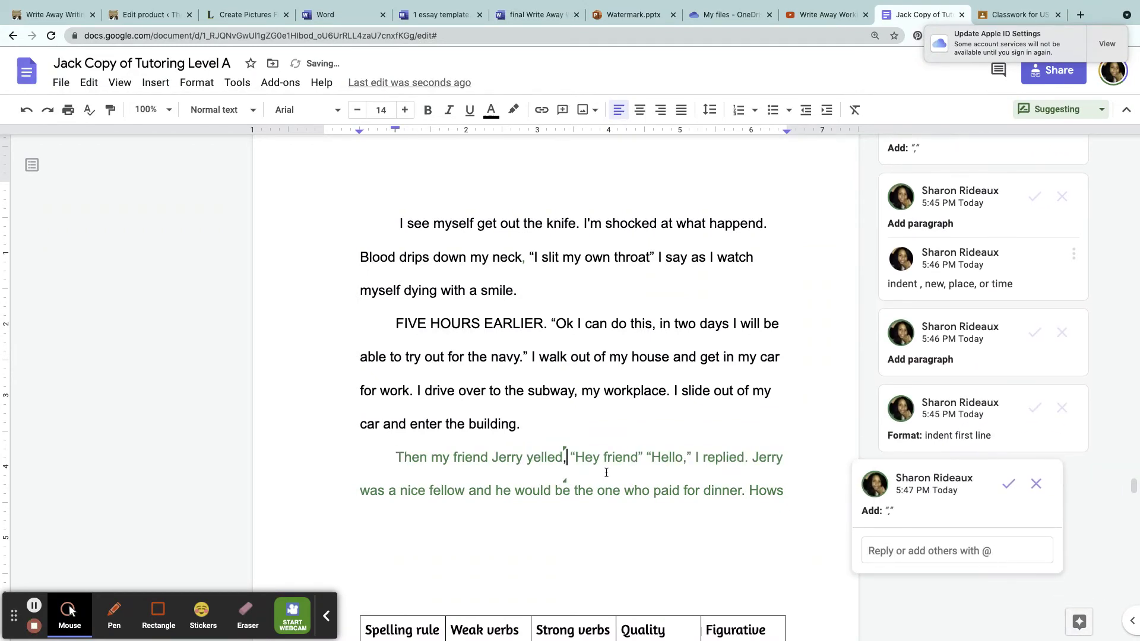
Suggest new paragraphs at "Jerry was a nice fellow" and "Hello,", plus a period after "friend".
left_click(751, 458)
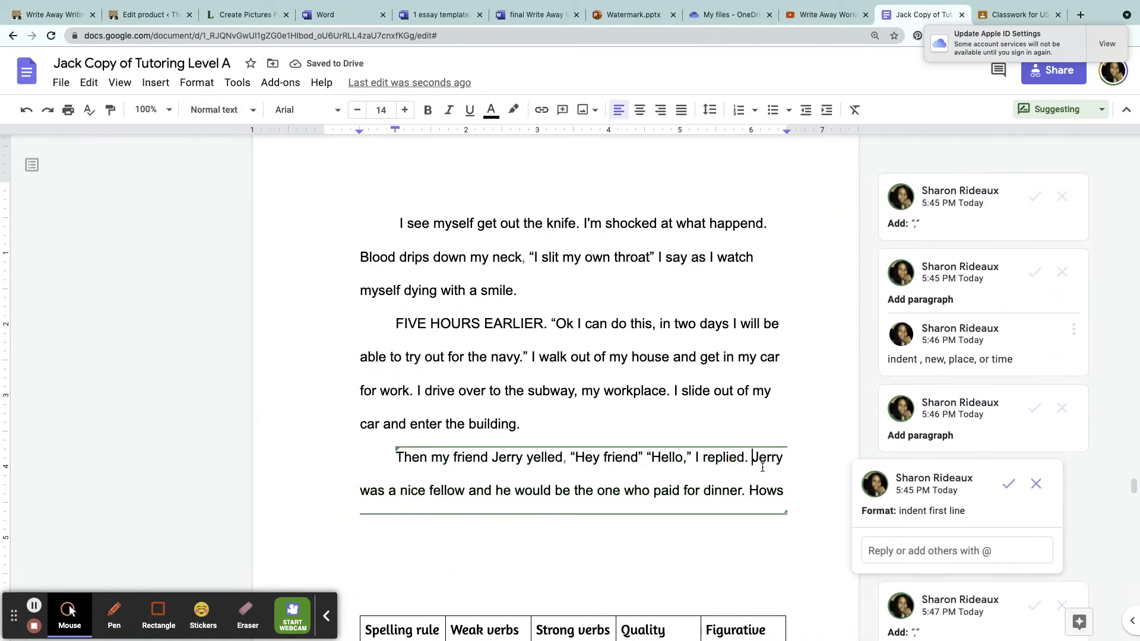
key("Return")
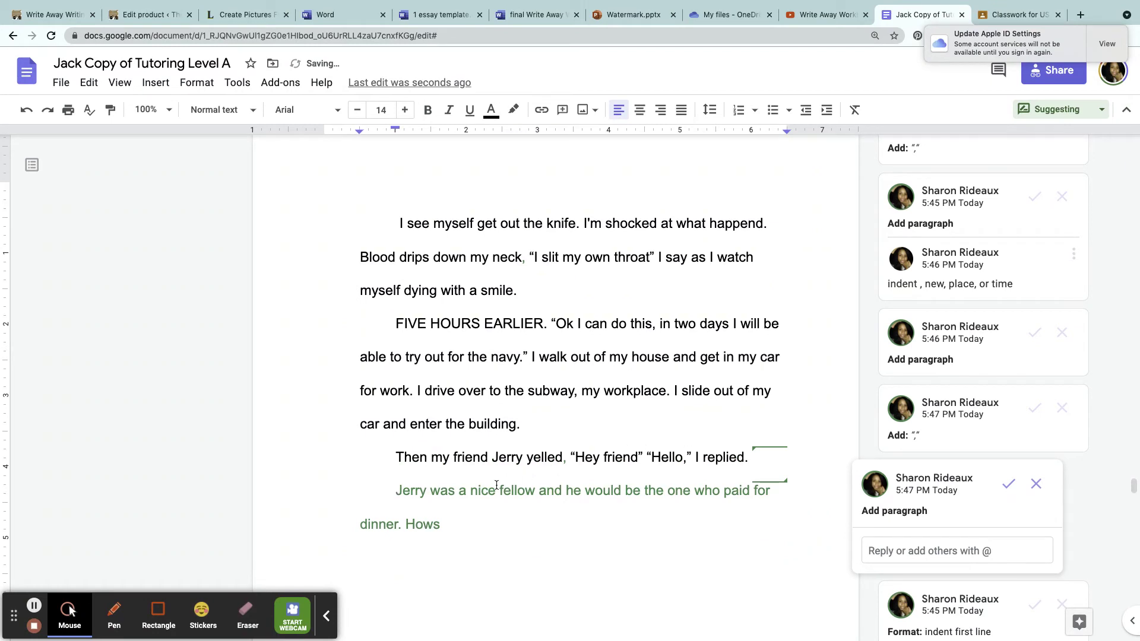
left_click(643, 467)
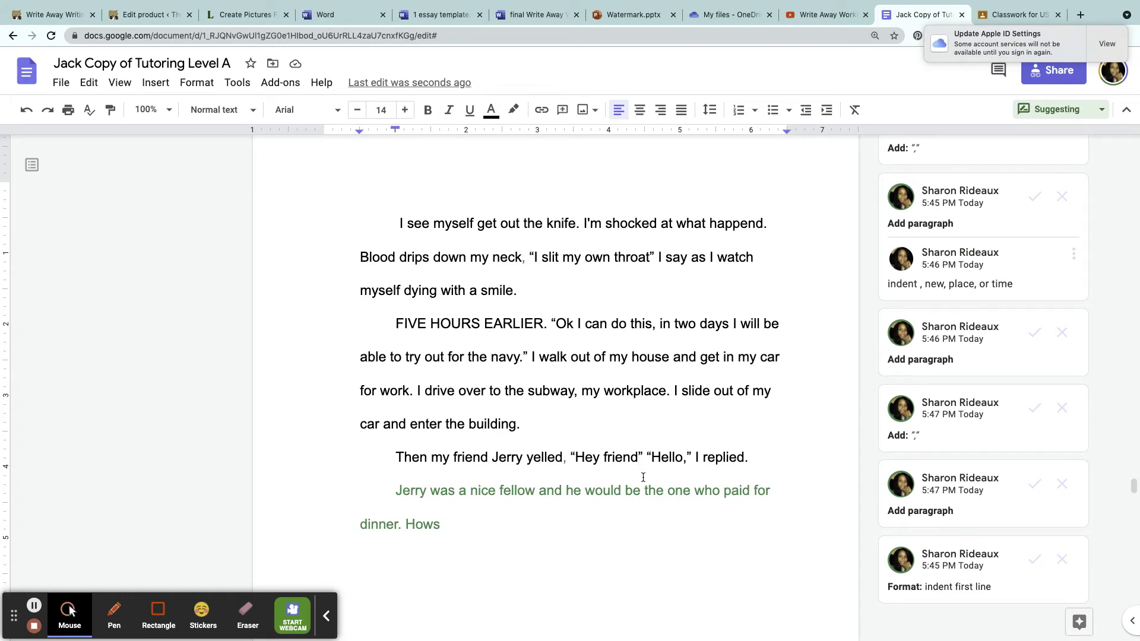
type(".")
left_click(655, 460)
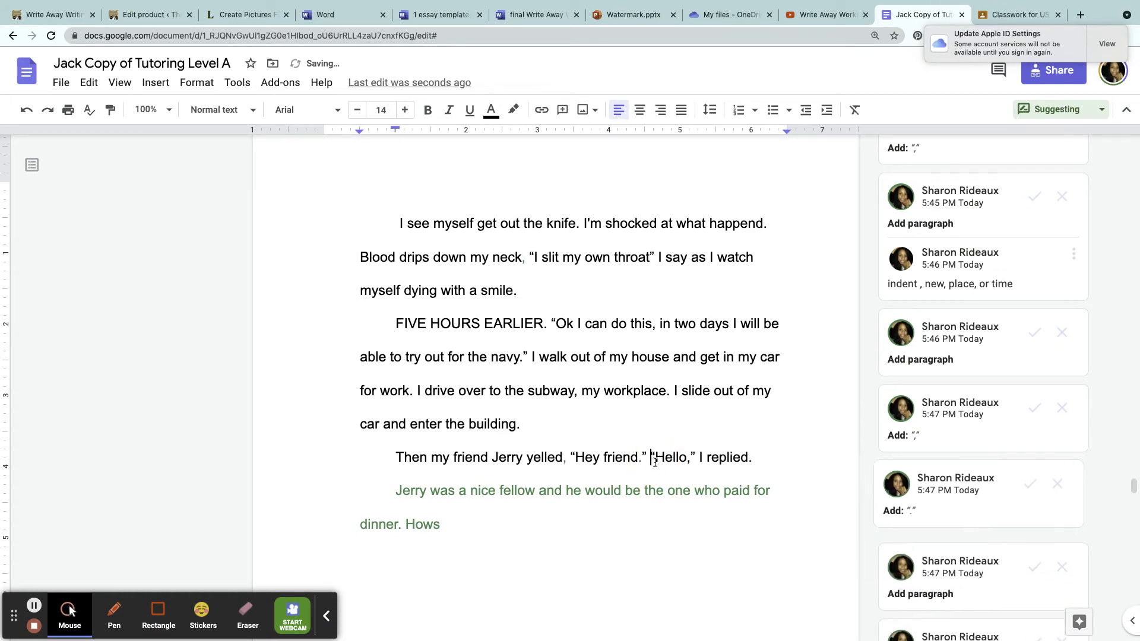
key("Return")
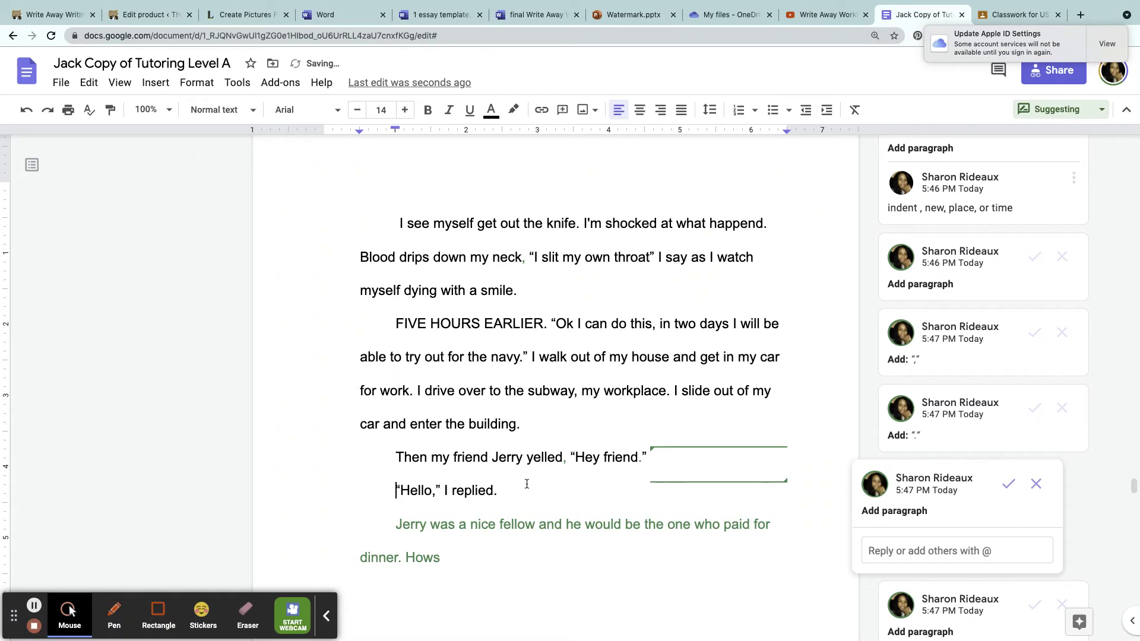
scroll(439, 540, "up", 1)
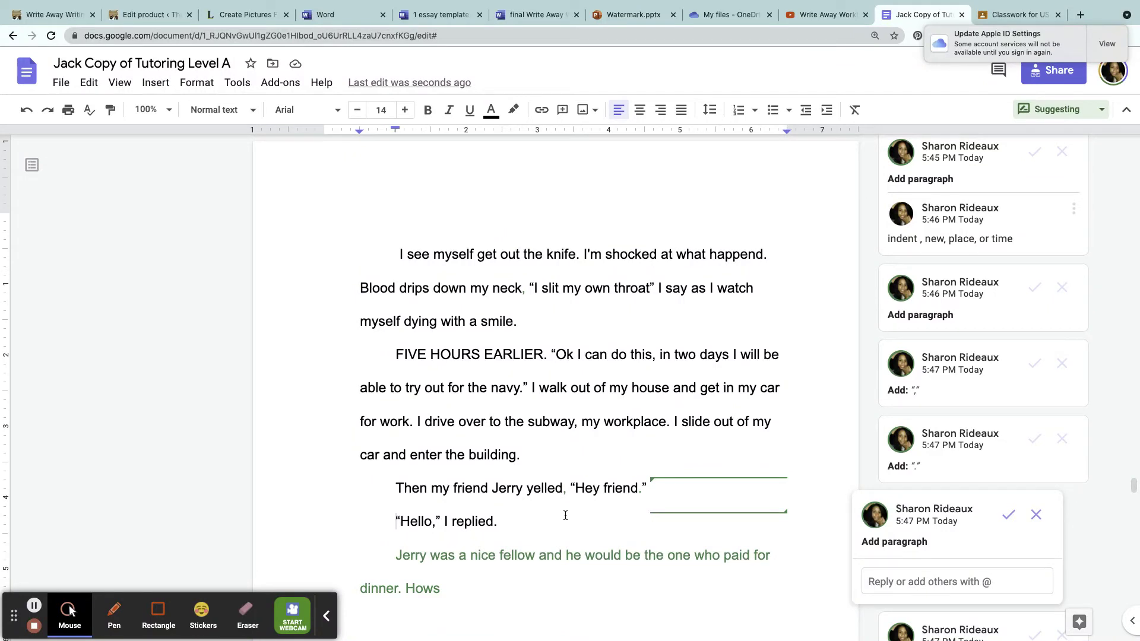
key("ctrl+Tab")
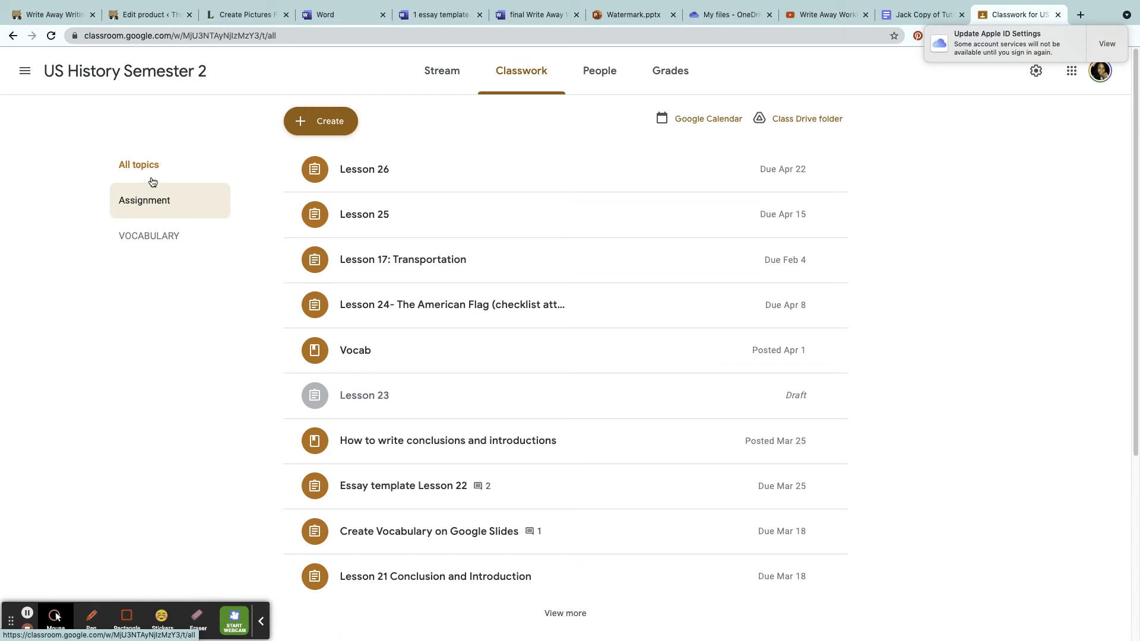
Jump to the Assignment topic on Classwork, then open the US History Semester 2 Grades page.
left_click(160, 201)
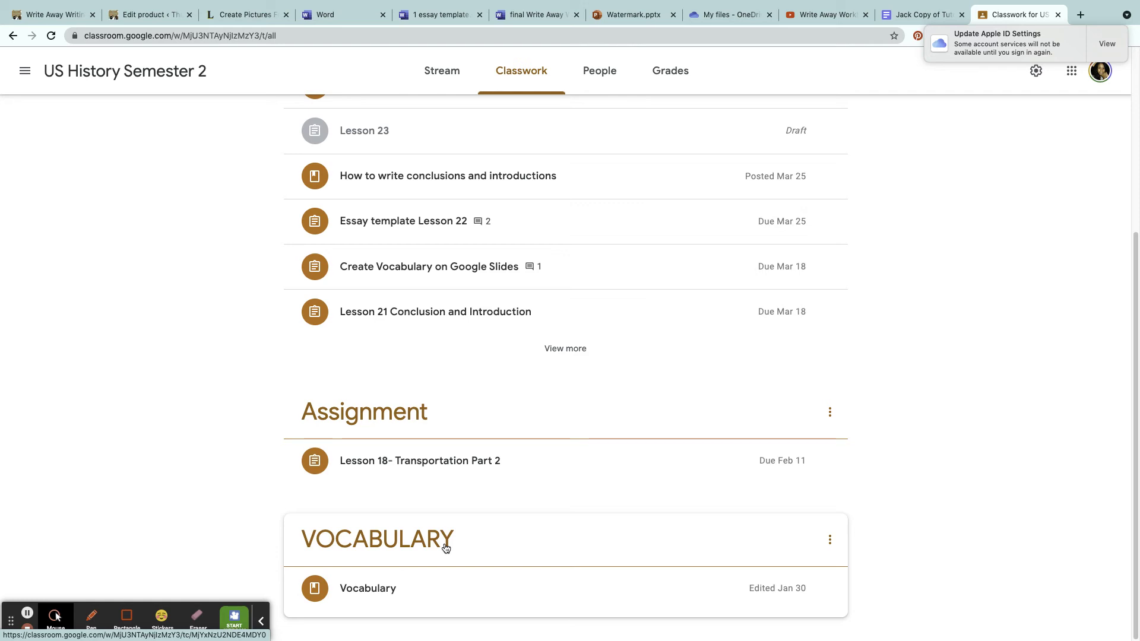
scroll(446, 547, "up", 2)
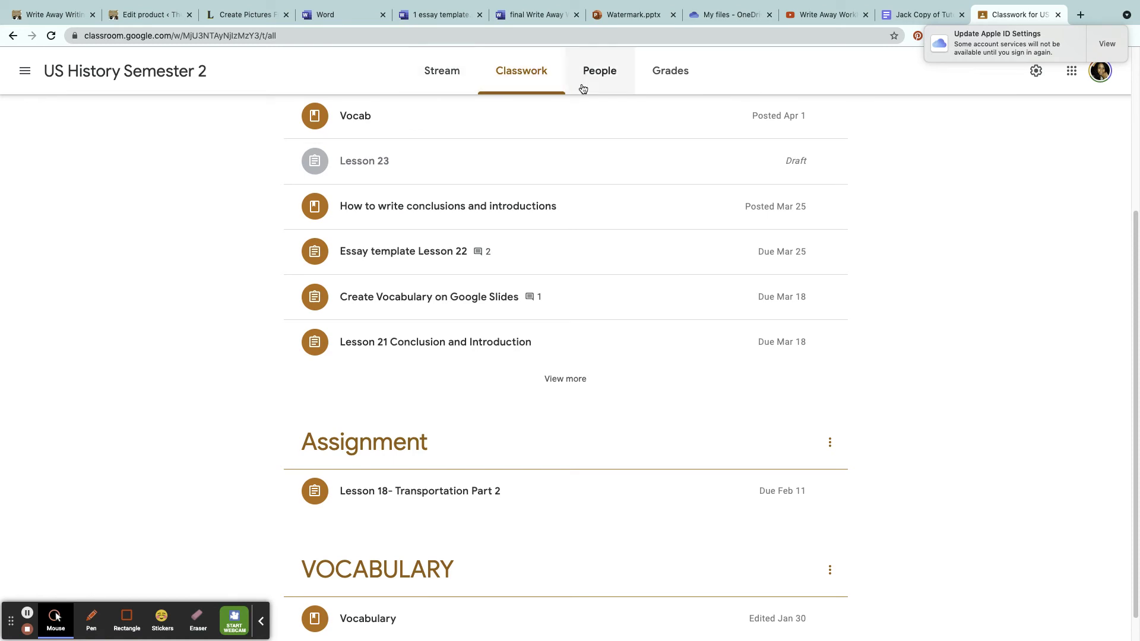
left_click(657, 88)
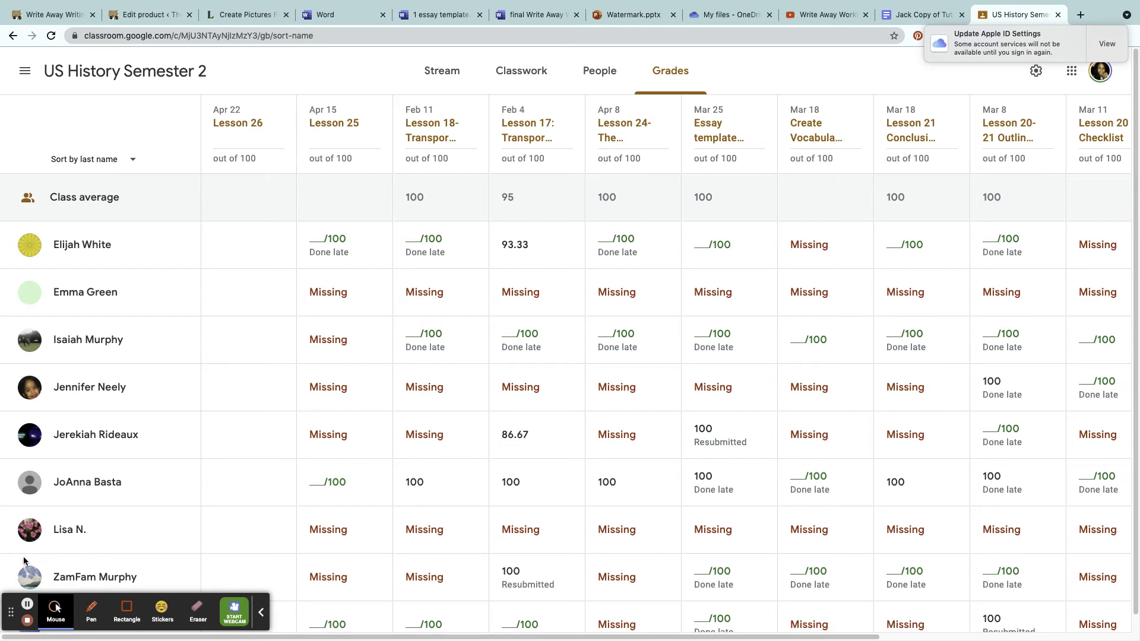
View the People roster and open the Invite students form, then cancel without inviting anyone.
left_click(27, 605)
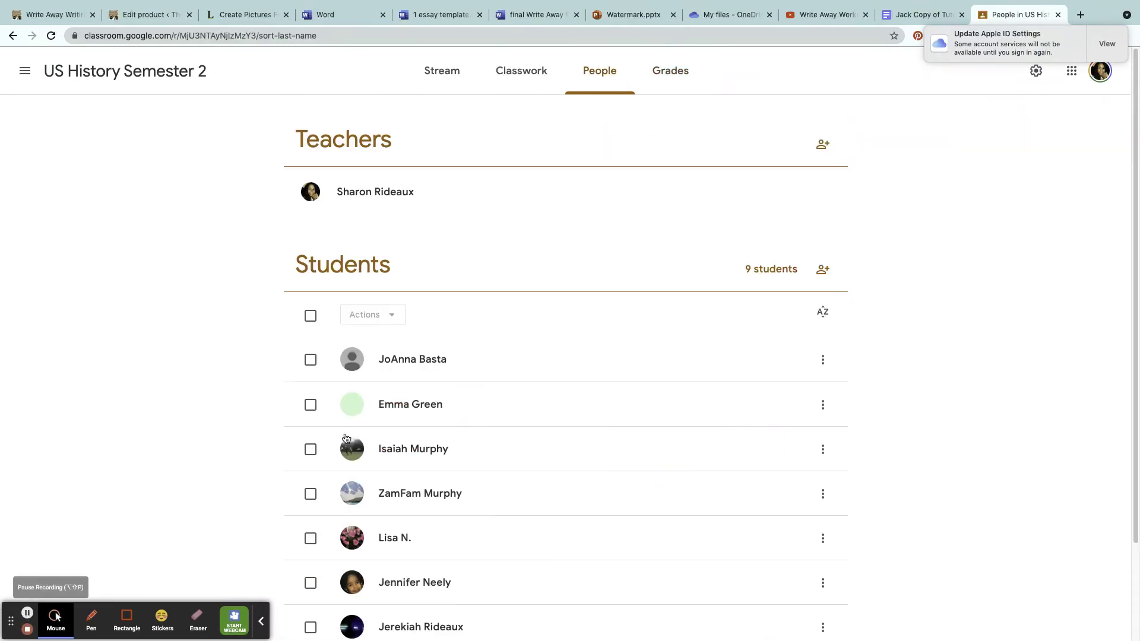
left_click(823, 270)
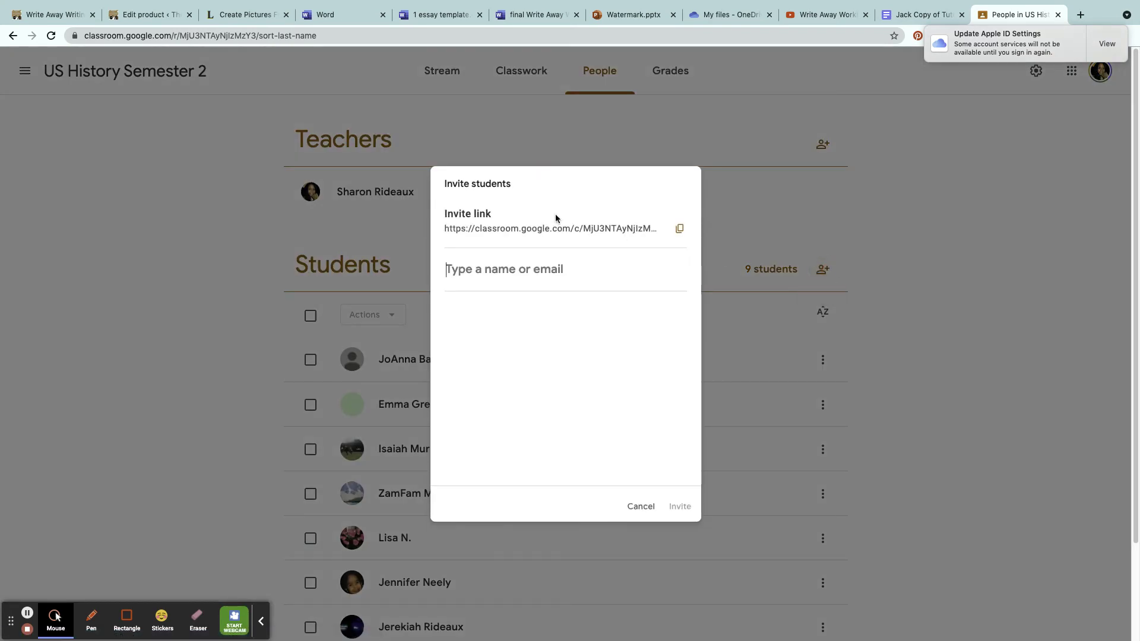
left_click(460, 265)
left_click(640, 506)
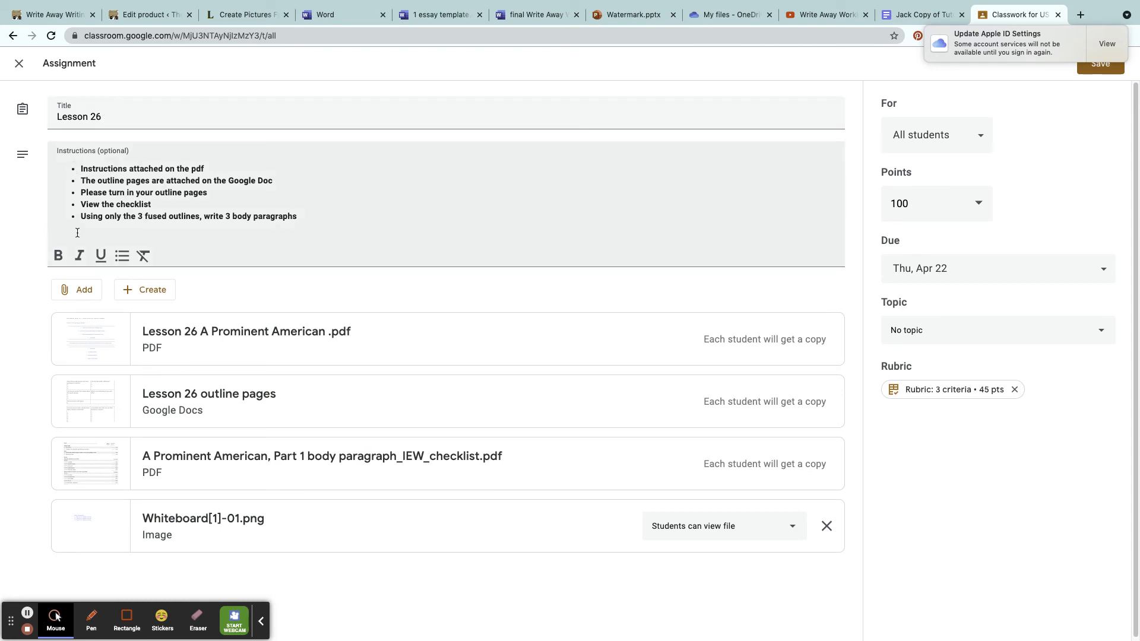
Glance at the Add attachment options, then open the 45-point Lesson 26 rubric.
left_click(71, 296)
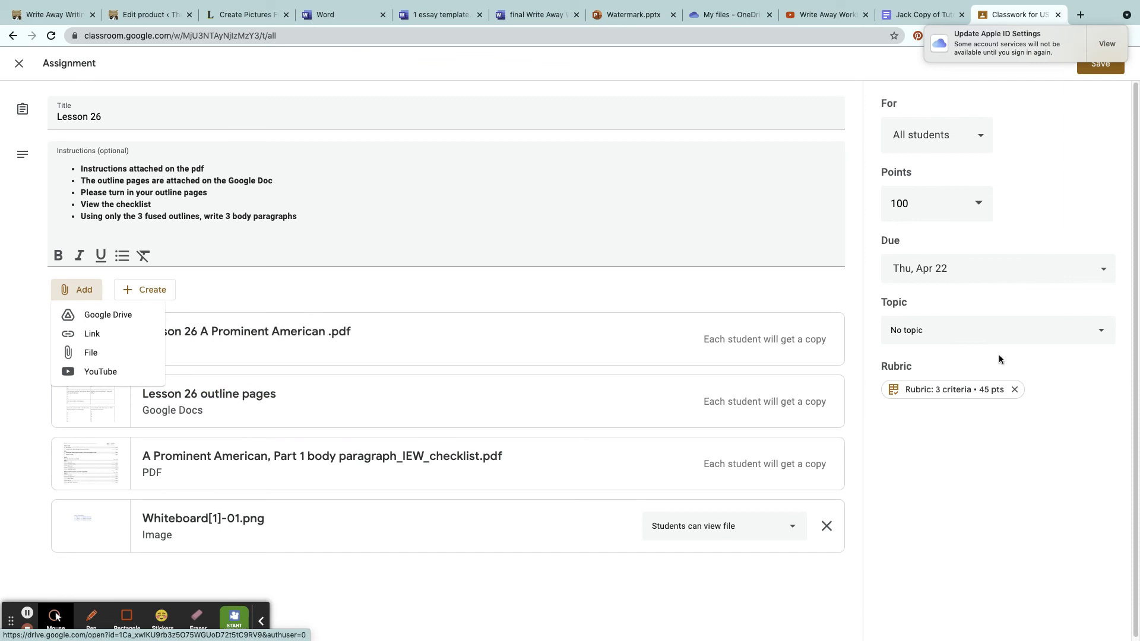
left_click(618, 285)
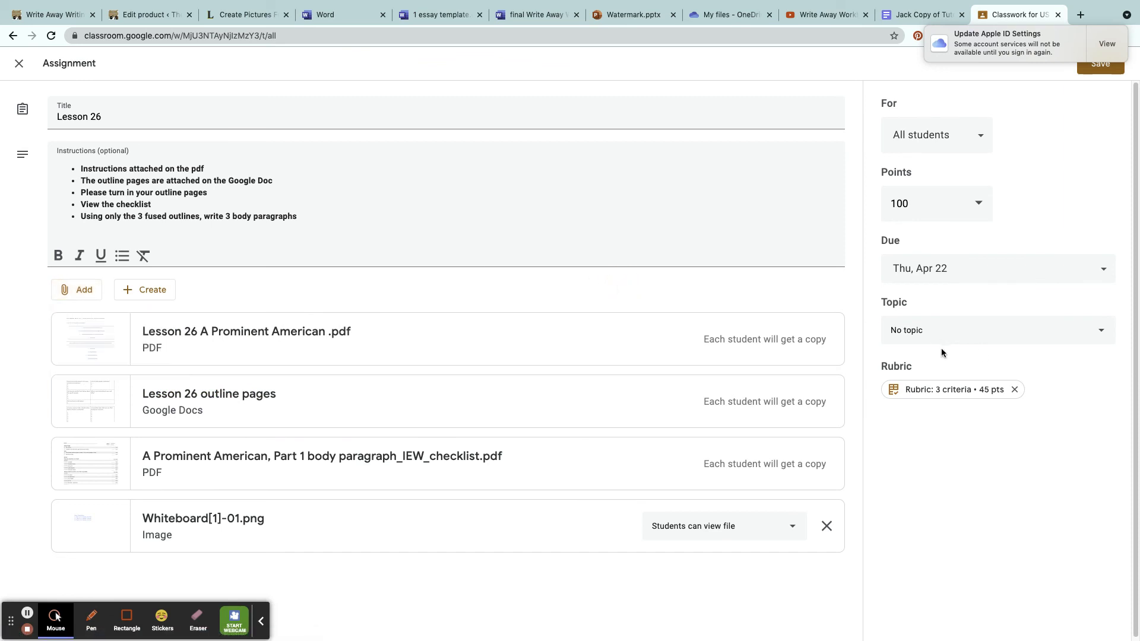
left_click(919, 391)
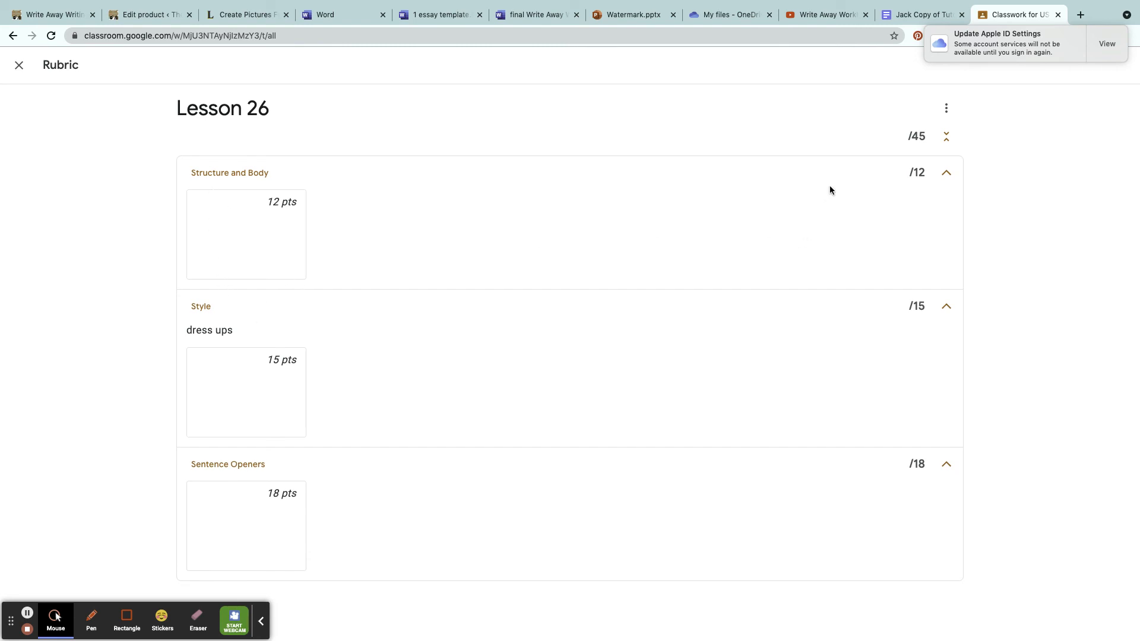
Close the Lesson 26 rubric, reopen it once, and dismiss it back to the assignment edit page.
left_click(946, 108)
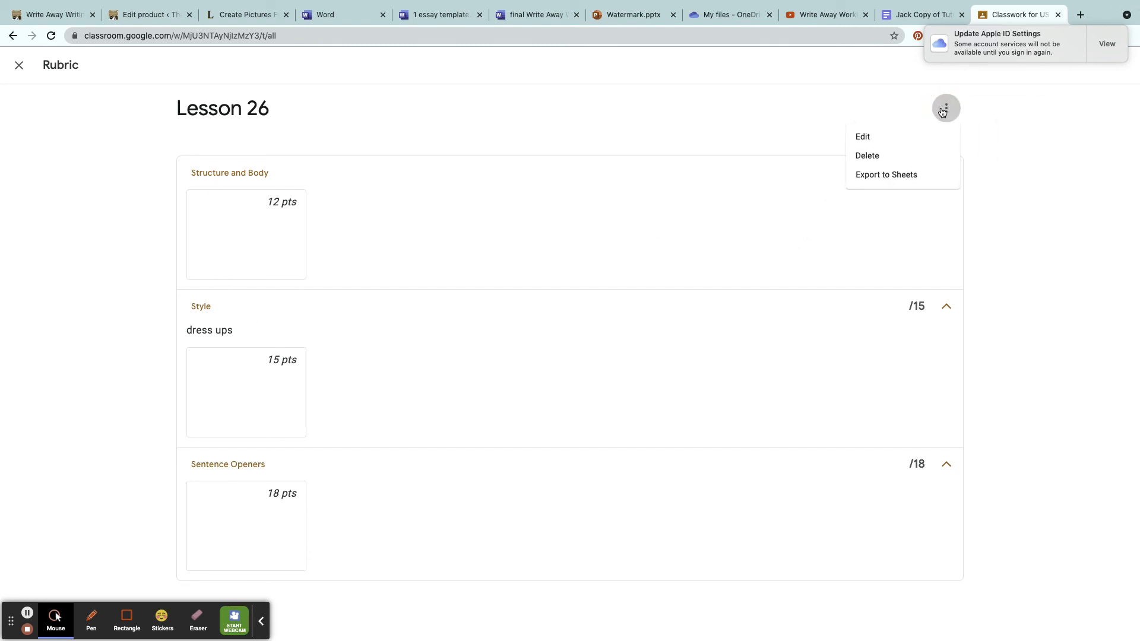
left_click(687, 113)
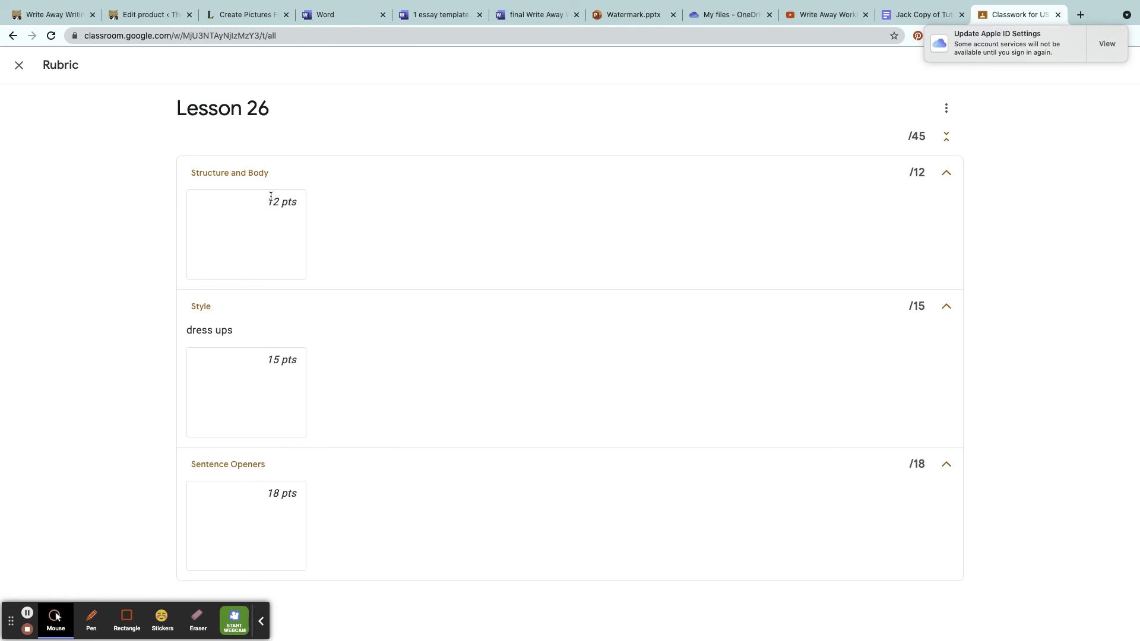
left_click(16, 72)
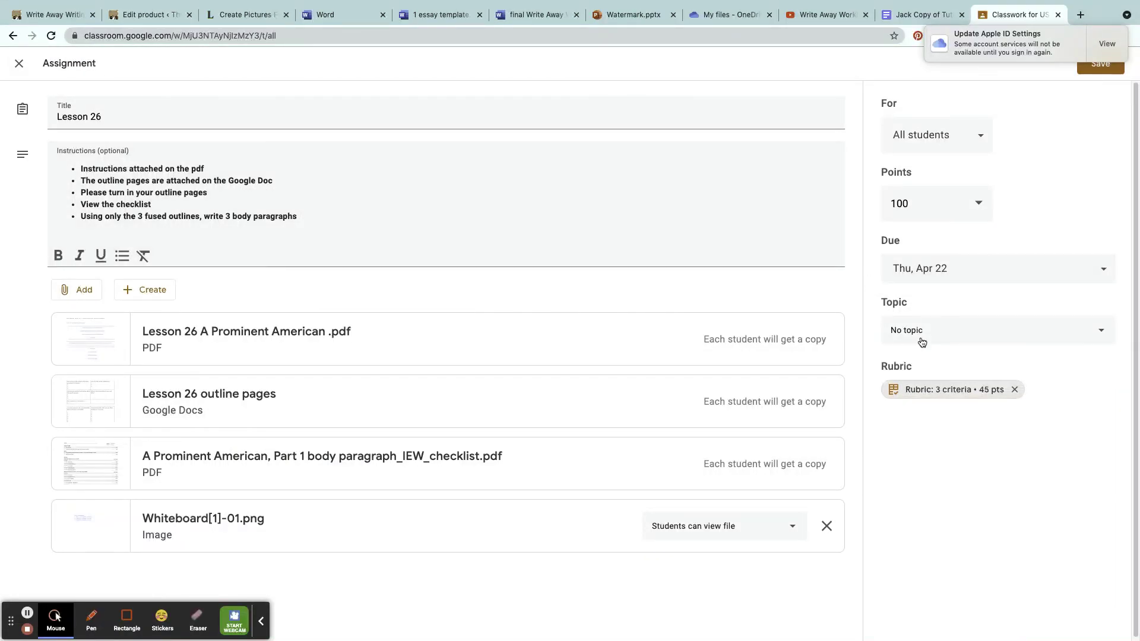
left_click(940, 396)
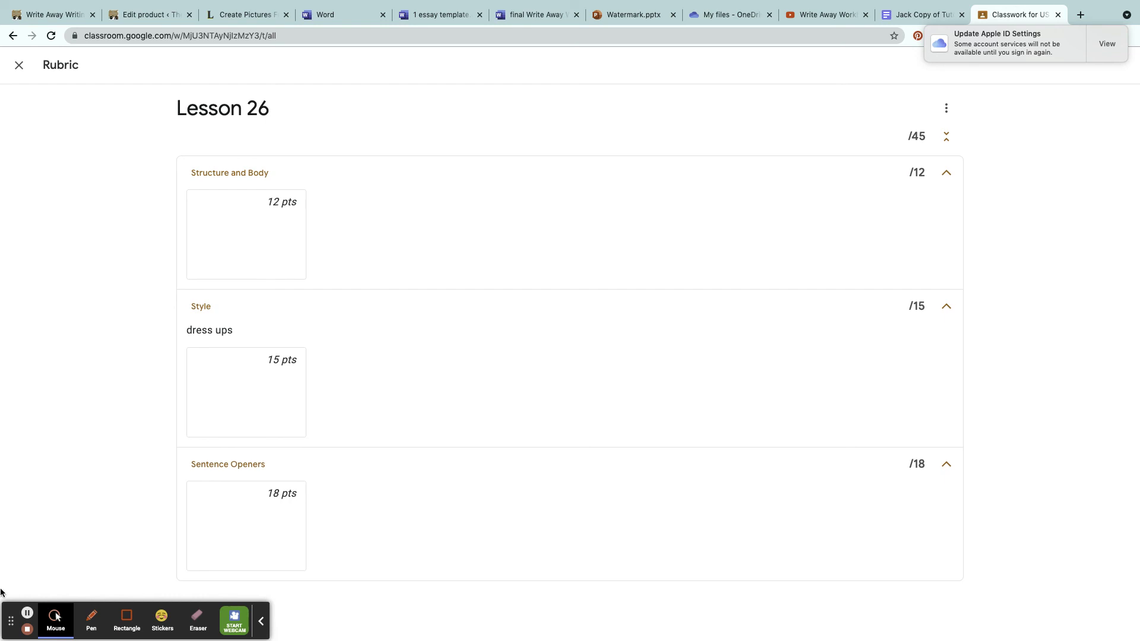
key("Escape")
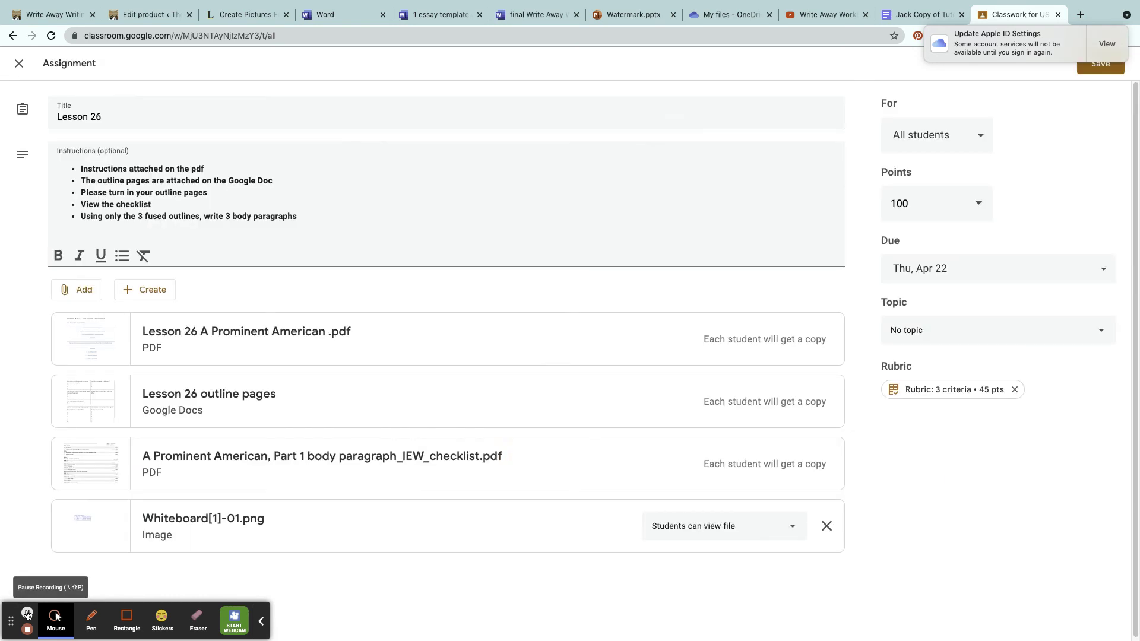
left_click(152, 290)
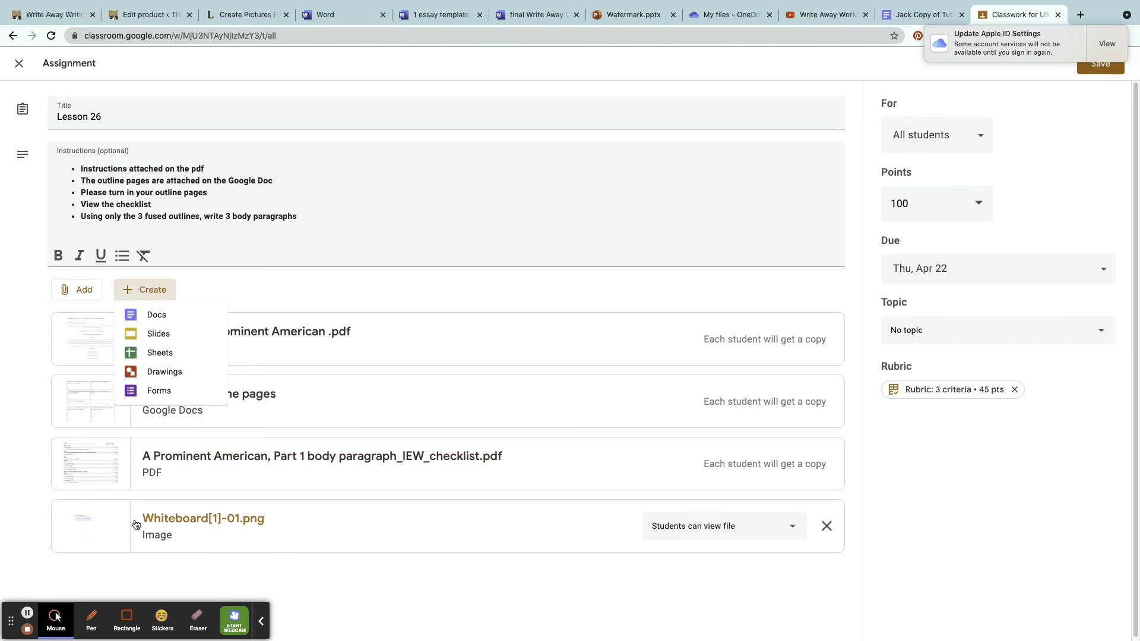
Close the Docs/Slides/Sheets create options and show the Google Drive, Link, File, YouTube attachment menu.
left_click(28, 614)
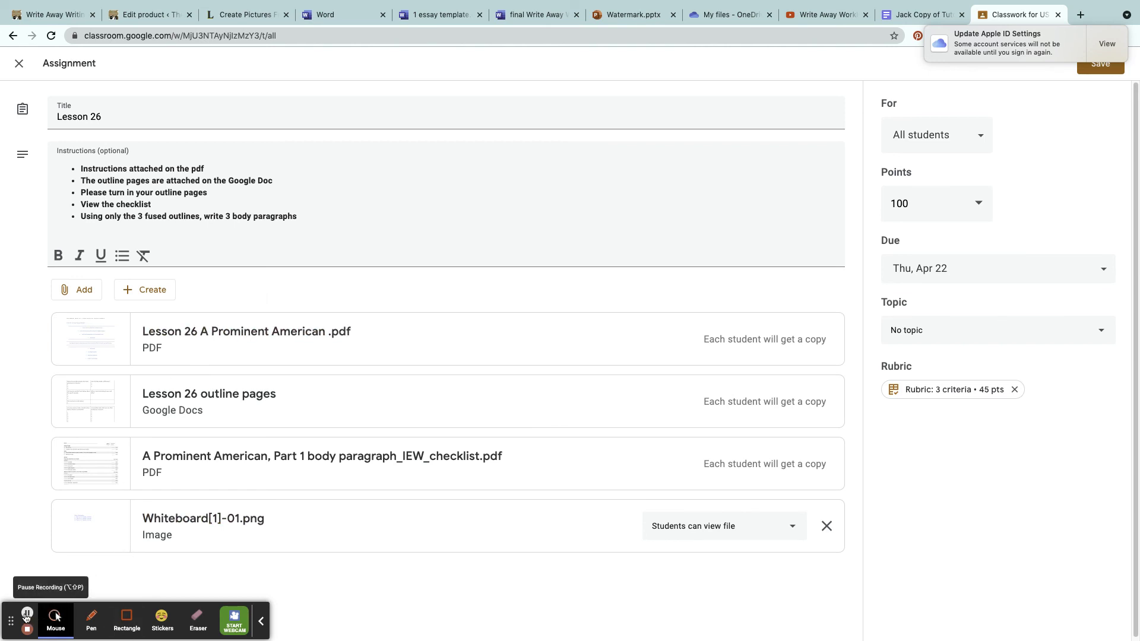
left_click(94, 294)
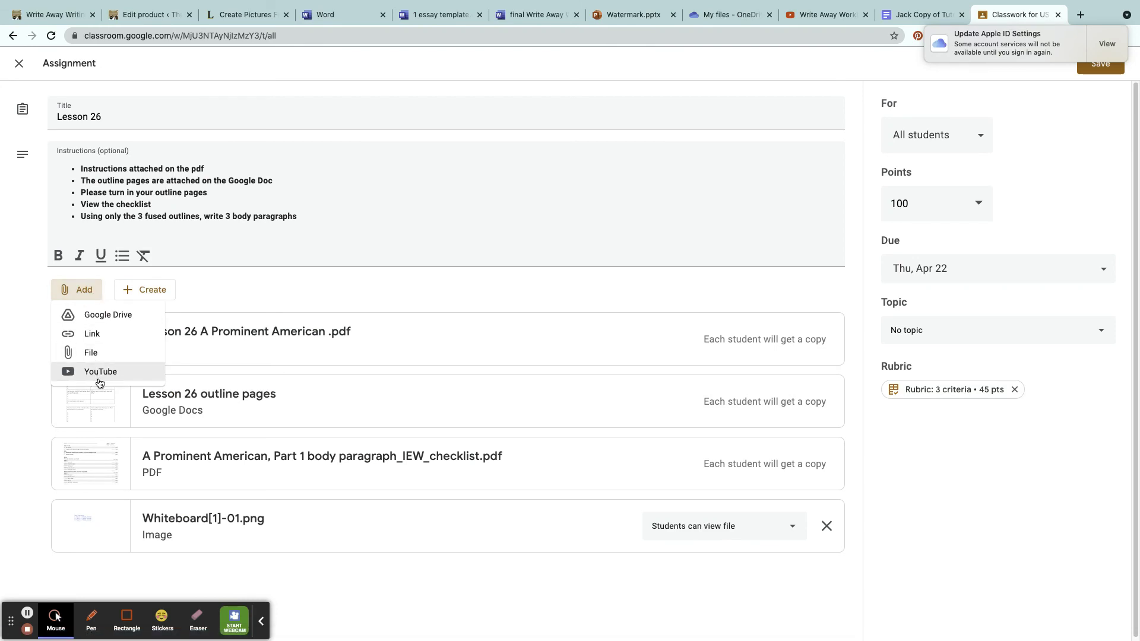